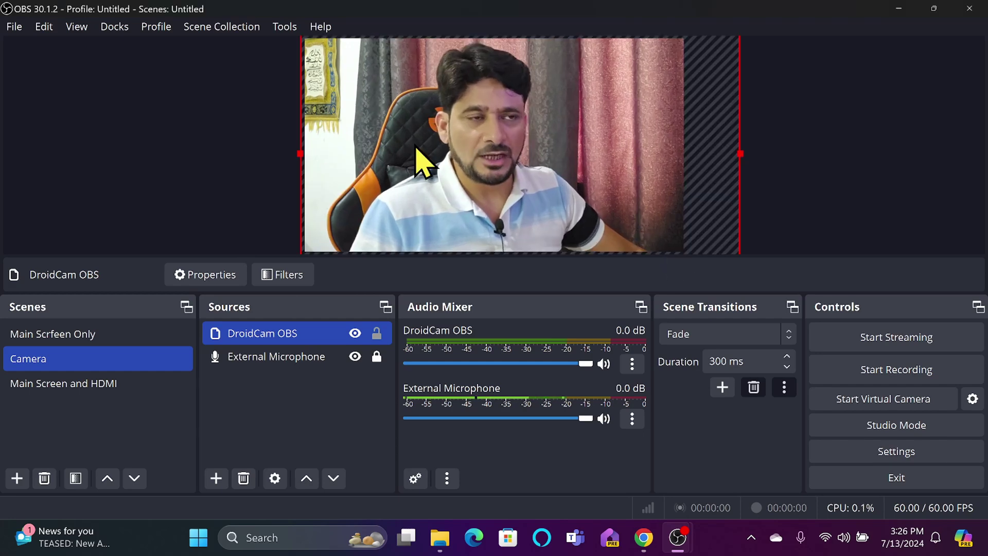
Step: Minimize OBS Studio so the Canva design in Chrome shows again
{"action": "left_click", "coordinate": [898, 9]}
Step: Enlarge the white circle on the black Canva page slightly
{"action": "left_click", "coordinate": [650, 142]}
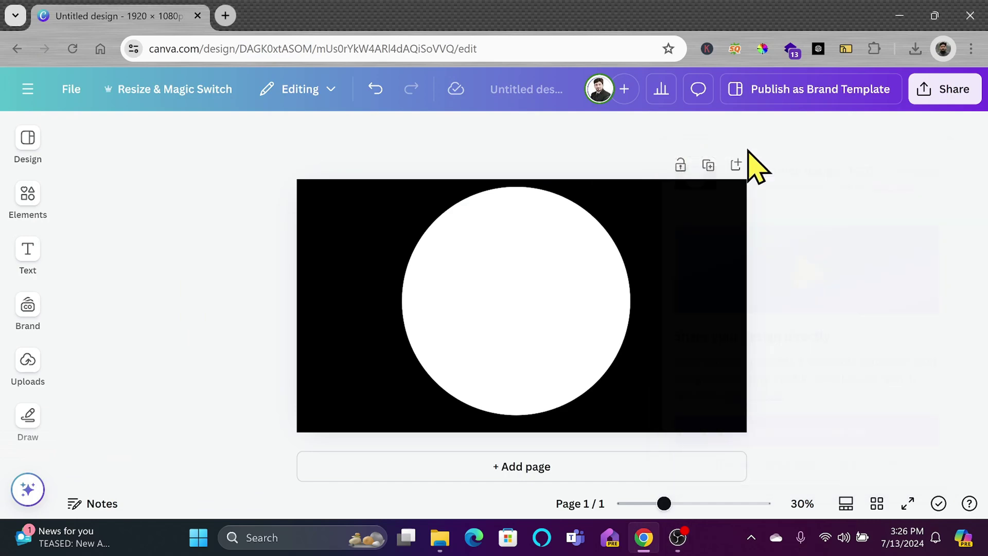
{"action": "left_click", "coordinate": [322, 199]}
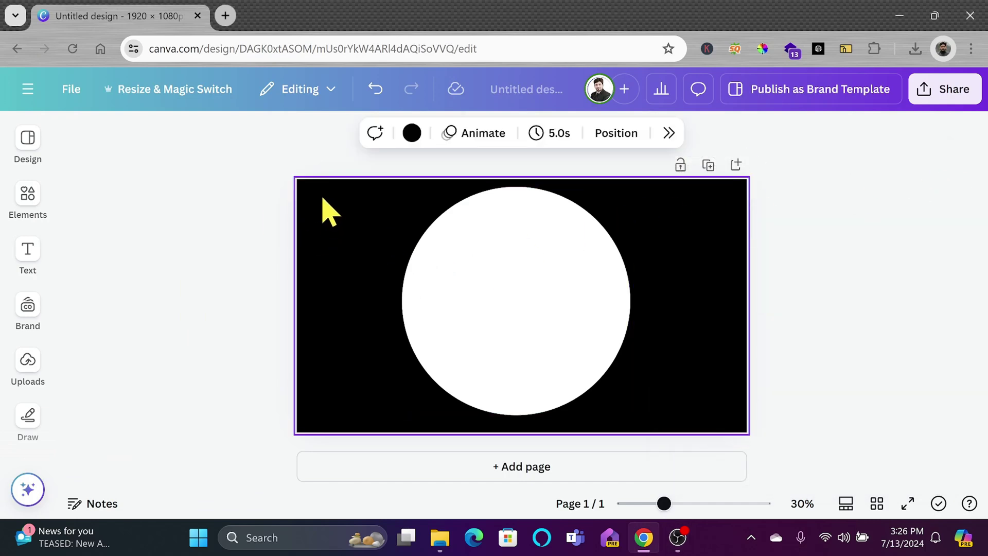
{"action": "left_click", "coordinate": [512, 268]}
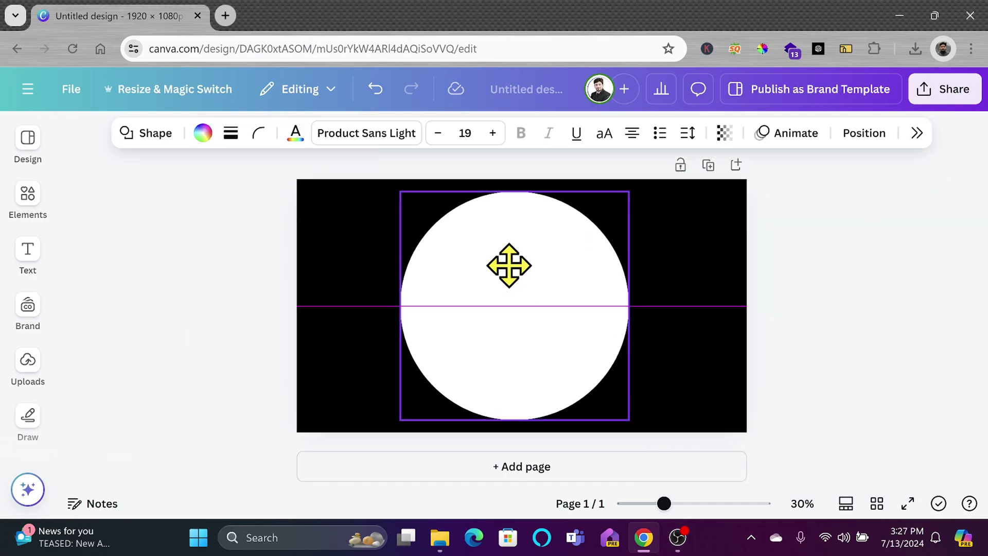
{"action": "left_click_drag", "start_coordinate": [626, 416], "coordinate": [638, 423]}
{"action": "key", "text": "Escape"}
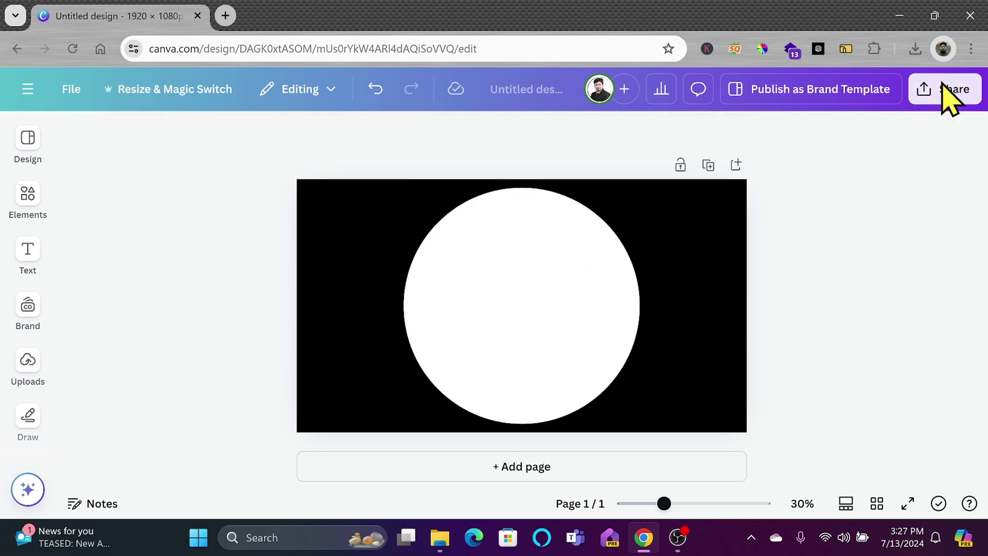
Step: Download the Canva design as a PNG image and minimize Chrome
{"action": "left_click", "coordinate": [938, 88]}
{"action": "scroll", "coordinate": [849, 375], "scroll_direction": "down", "scroll_amount": 3}
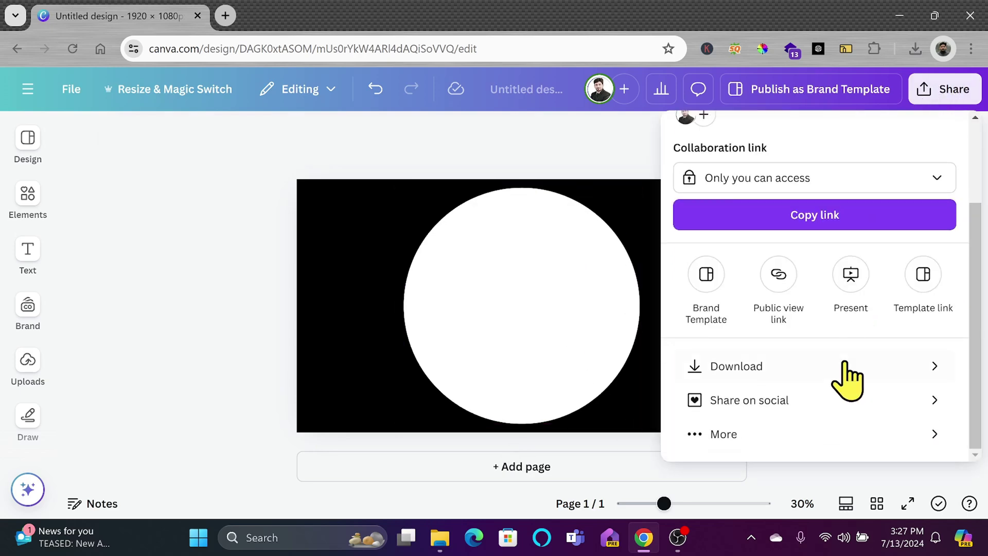
{"action": "left_click", "coordinate": [847, 366]}
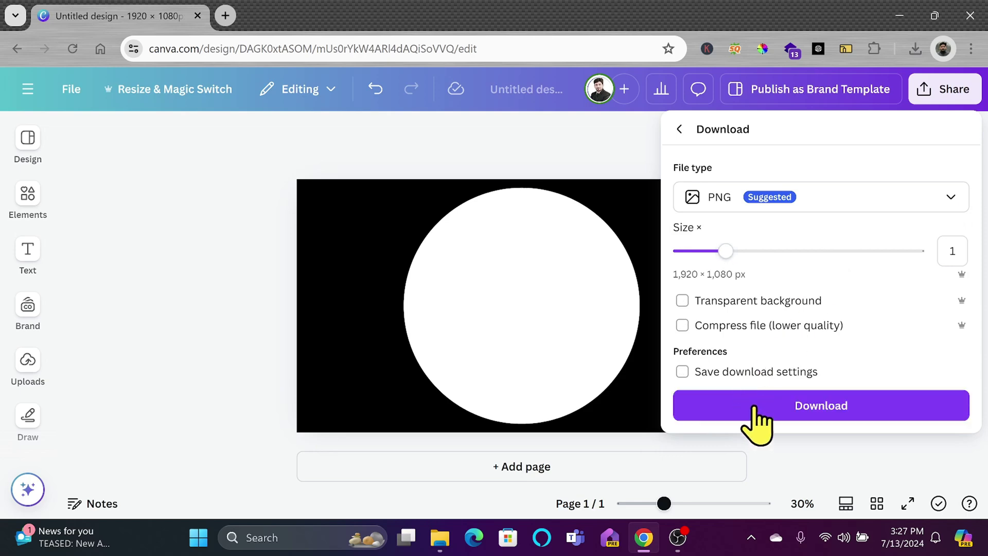
{"action": "left_click", "coordinate": [764, 412]}
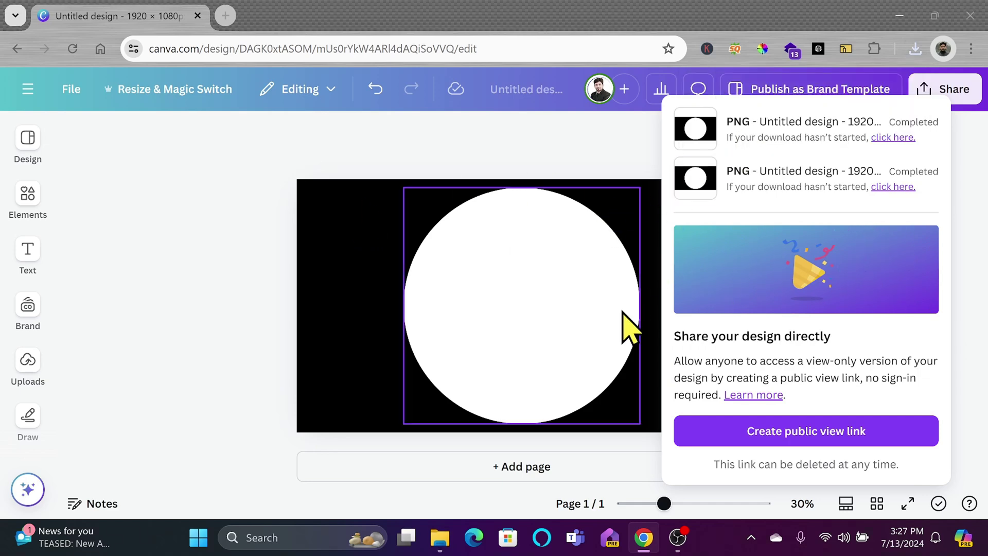
{"action": "left_click", "coordinate": [893, 26]}
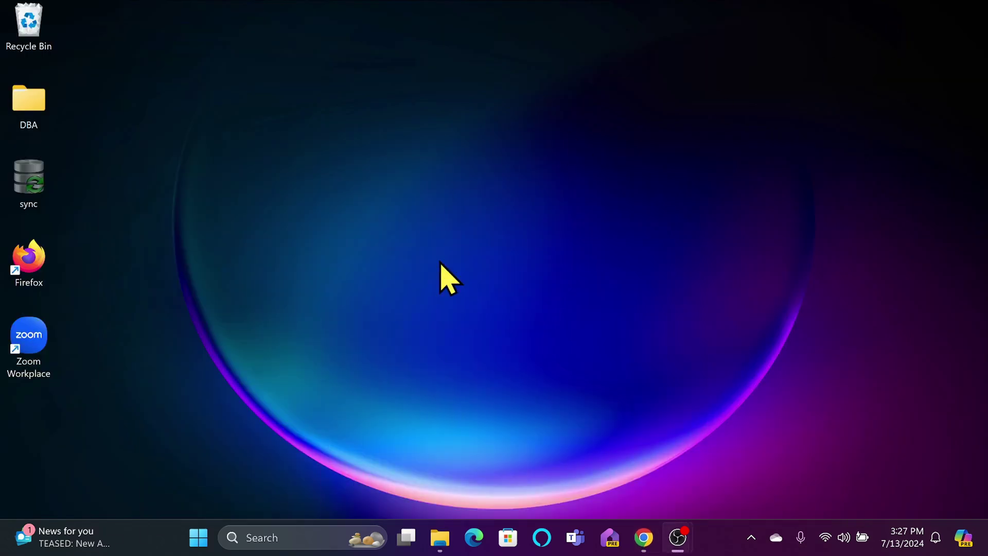
Step: Restore OBS and add a scene named RoundedCamera after the Camera scene
{"action": "left_click", "coordinate": [678, 538]}
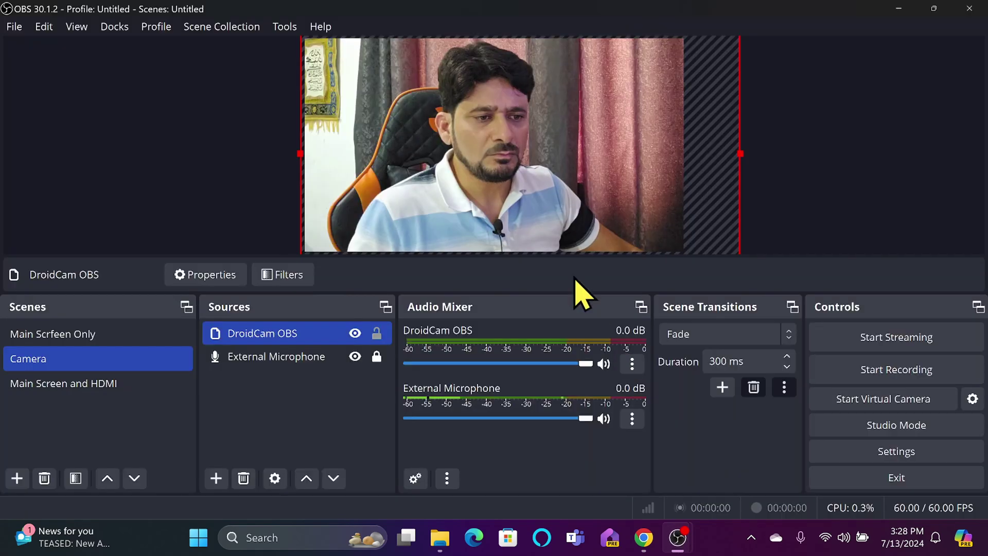
{"action": "left_click", "coordinate": [57, 359]}
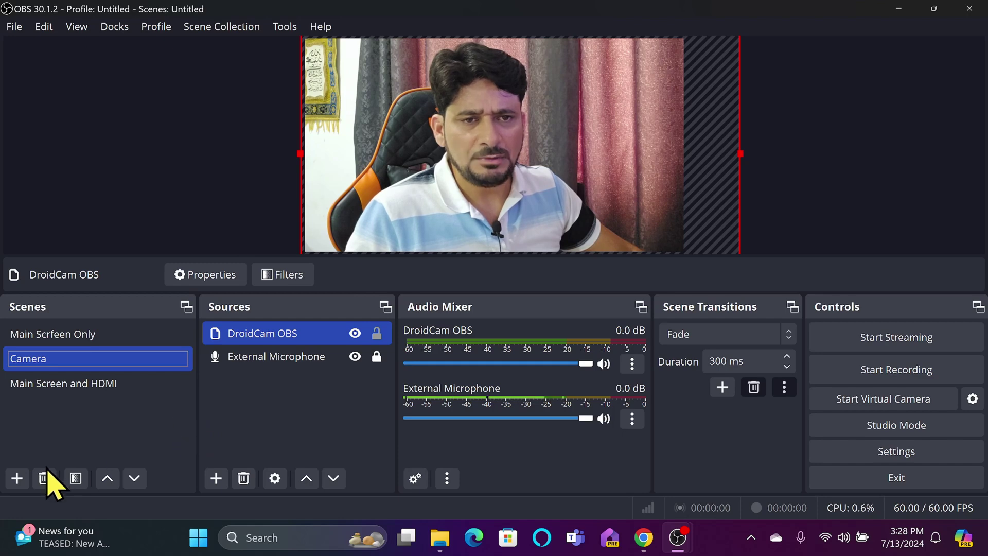
{"action": "left_click", "coordinate": [17, 478]}
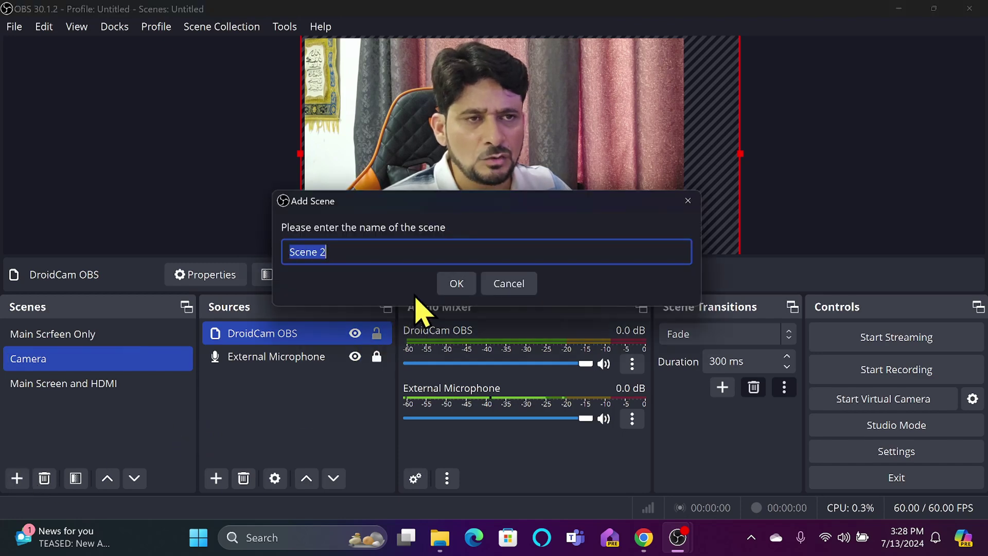
{"action": "type", "text": "Roun"}
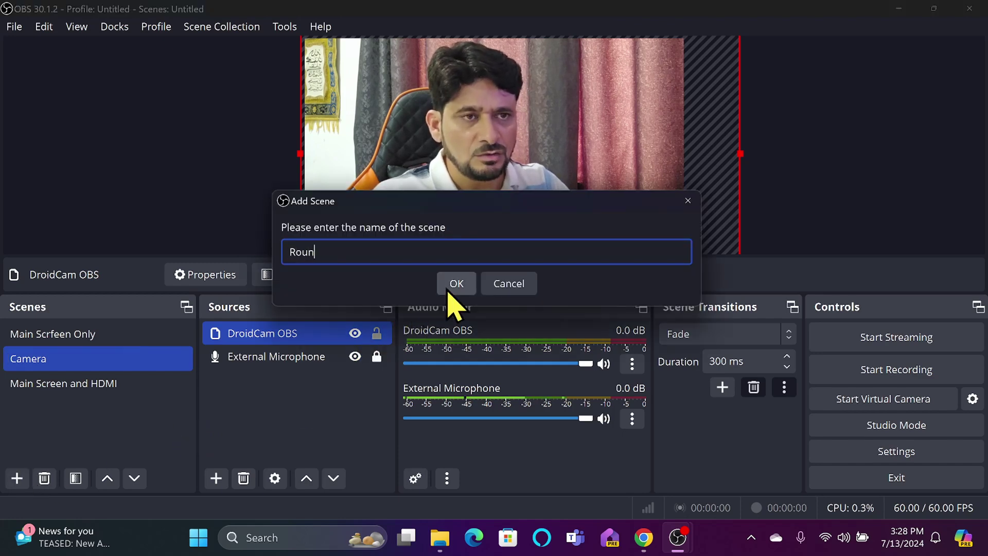
{"action": "type", "text": "dedCamera"}
{"action": "left_click", "coordinate": [448, 289]}
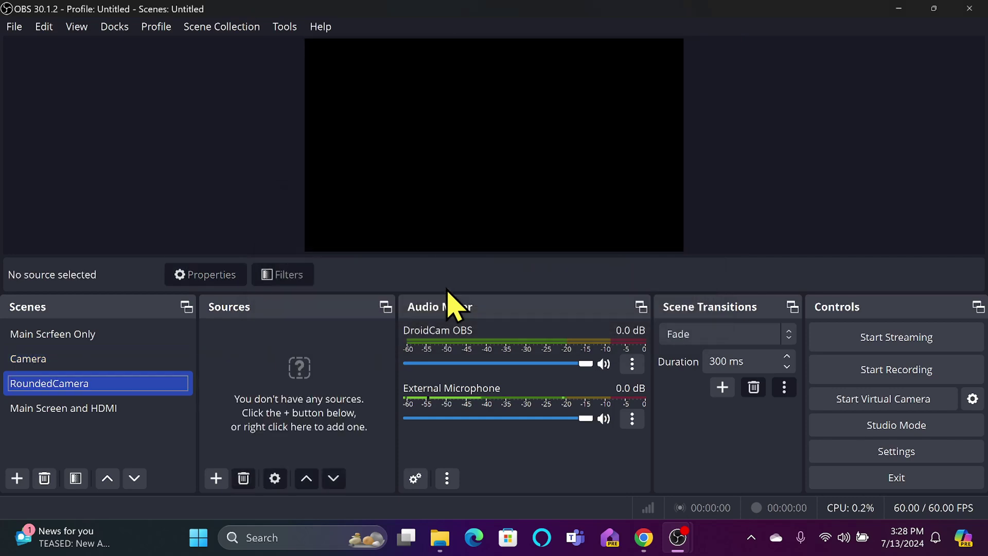
Step: Add the existing DroidCam OBS source to the RoundedCamera scene
{"action": "left_click", "coordinate": [216, 479]}
{"action": "left_click", "coordinate": [278, 190]}
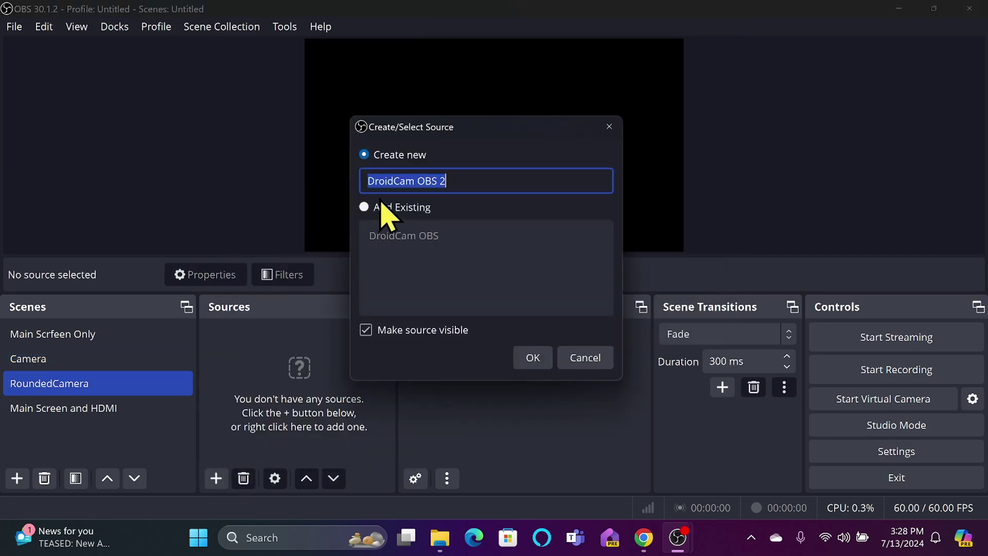
{"action": "left_click", "coordinate": [384, 210]}
{"action": "left_click", "coordinate": [390, 242]}
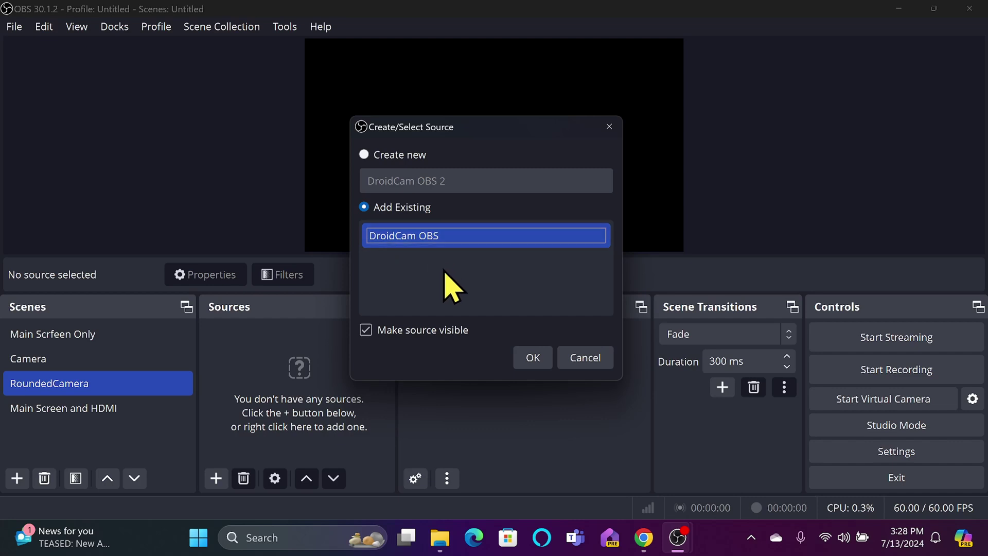
{"action": "left_click", "coordinate": [530, 360]}
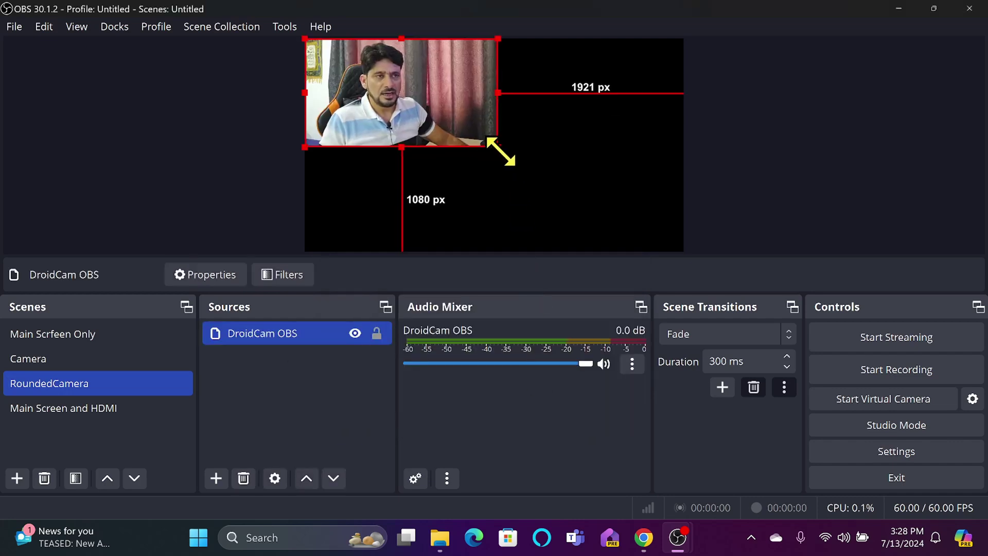
Step: Stretch the DroidCam webcam to fill the whole canvas
{"action": "left_click_drag", "start_coordinate": [503, 154], "coordinate": [684, 252]}
{"action": "left_click", "coordinate": [239, 379]}
{"action": "left_click", "coordinate": [237, 339]}
{"action": "right_click", "coordinate": [240, 342]}
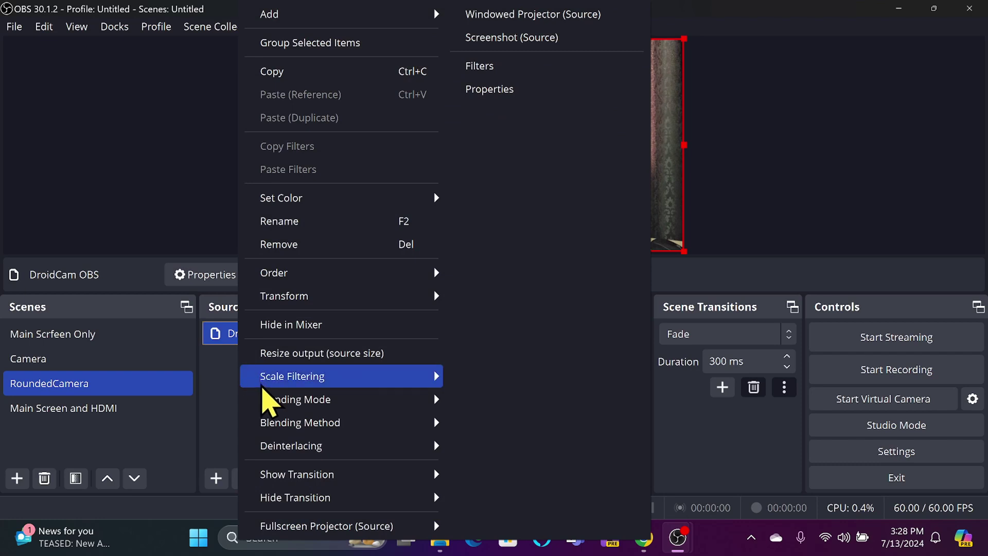
Step: Add an Image Mask/Blend filter to the DroidCam OBS source
{"action": "left_click", "coordinate": [479, 66]}
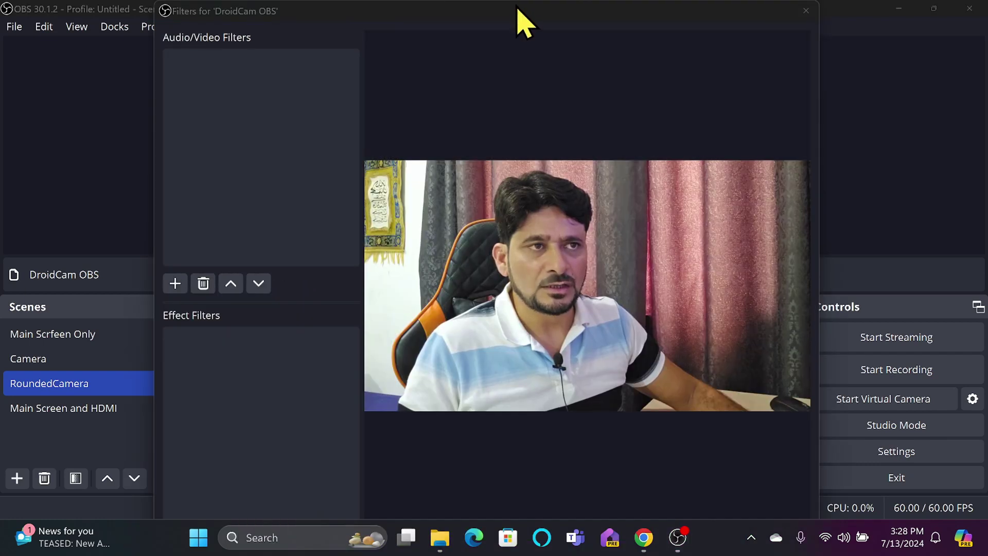
{"action": "left_click_drag", "start_coordinate": [515, 2], "coordinate": [502, 35]}
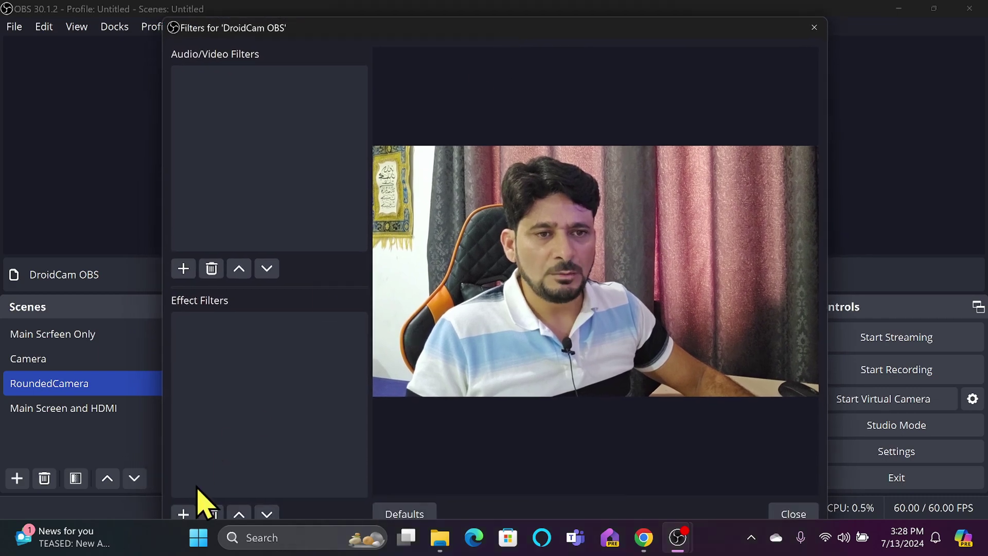
{"action": "left_click", "coordinate": [184, 512]}
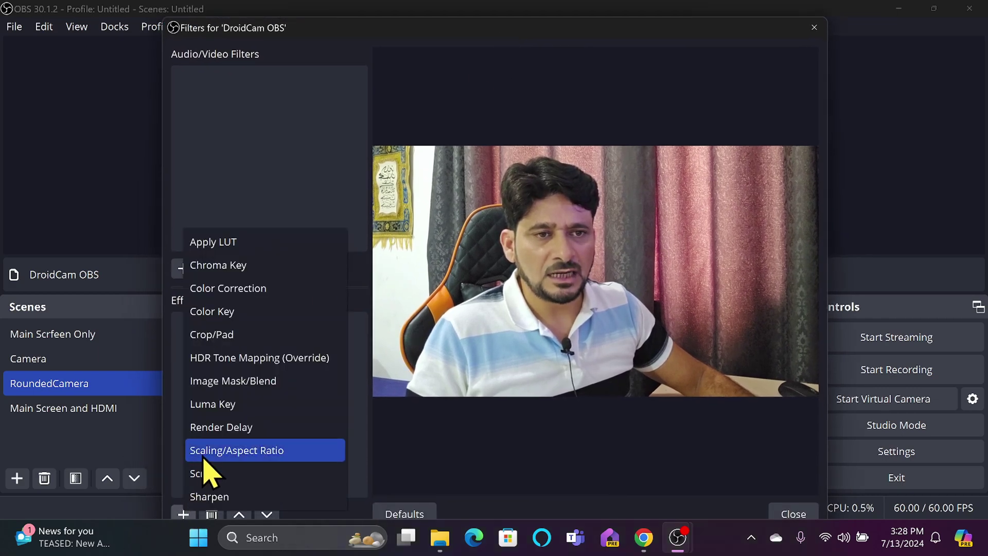
{"action": "left_click", "coordinate": [243, 383]}
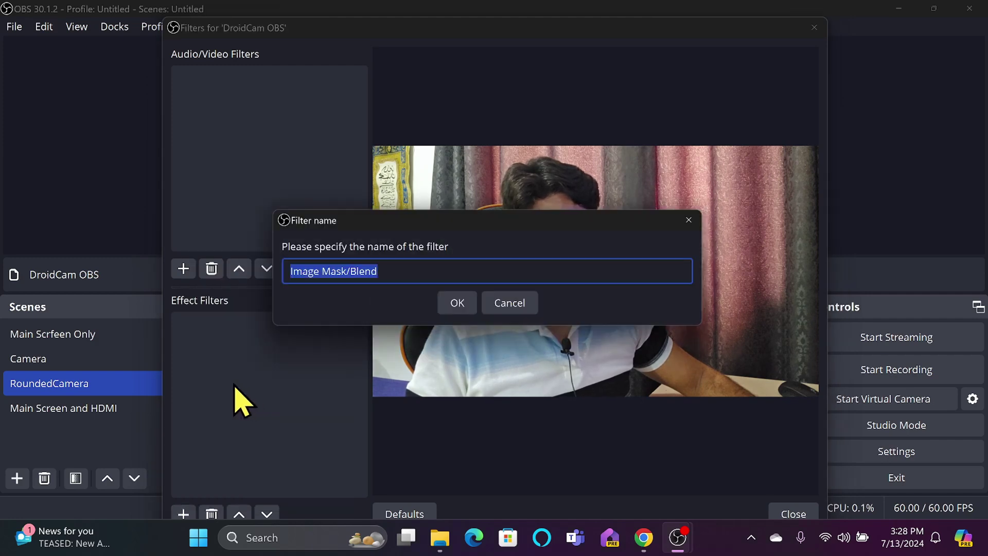
{"action": "left_click", "coordinate": [456, 308]}
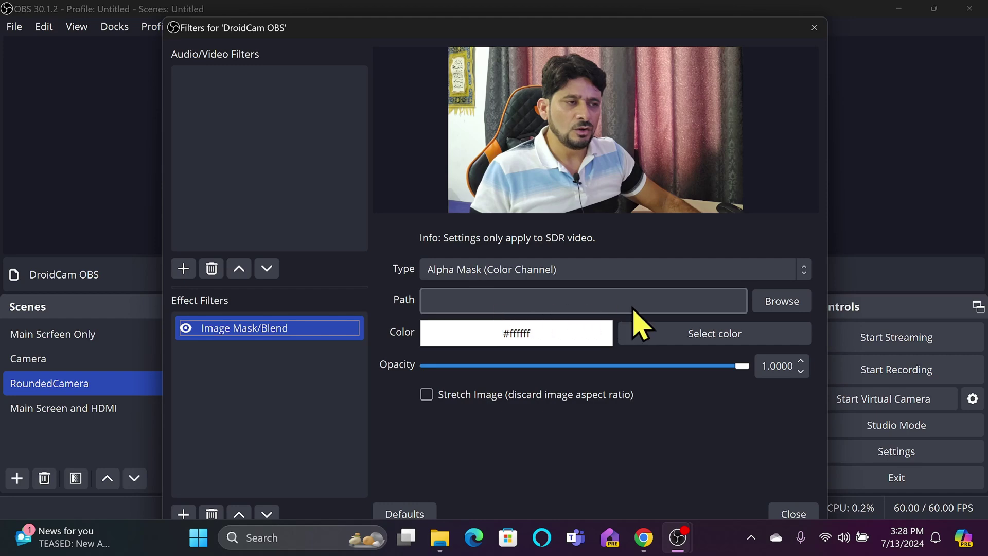
Step: Set the filter's mask image to rounded_circle_syncbricks.png and close the filters window
{"action": "left_click", "coordinate": [782, 302]}
{"action": "left_click", "coordinate": [462, 193]}
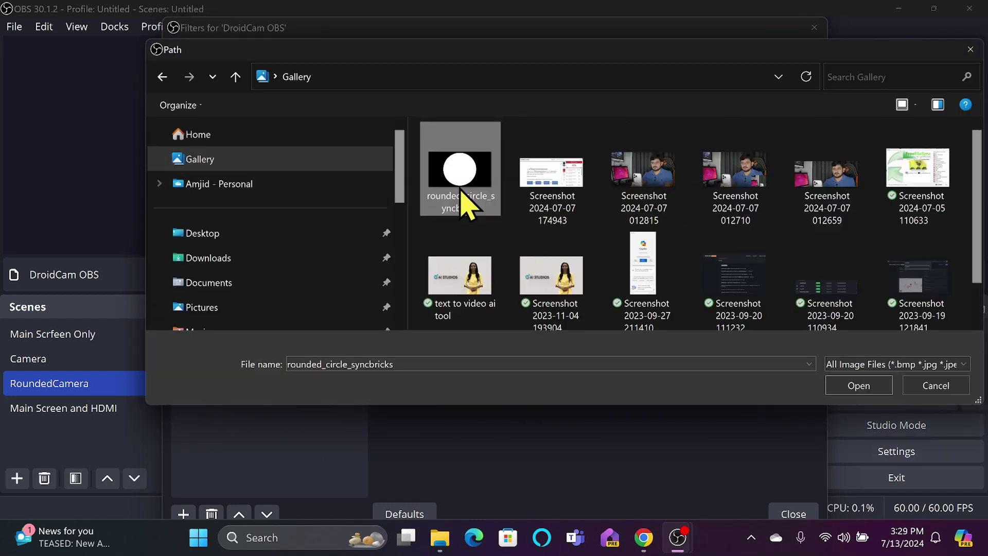
{"action": "double_click", "coordinate": [462, 193]}
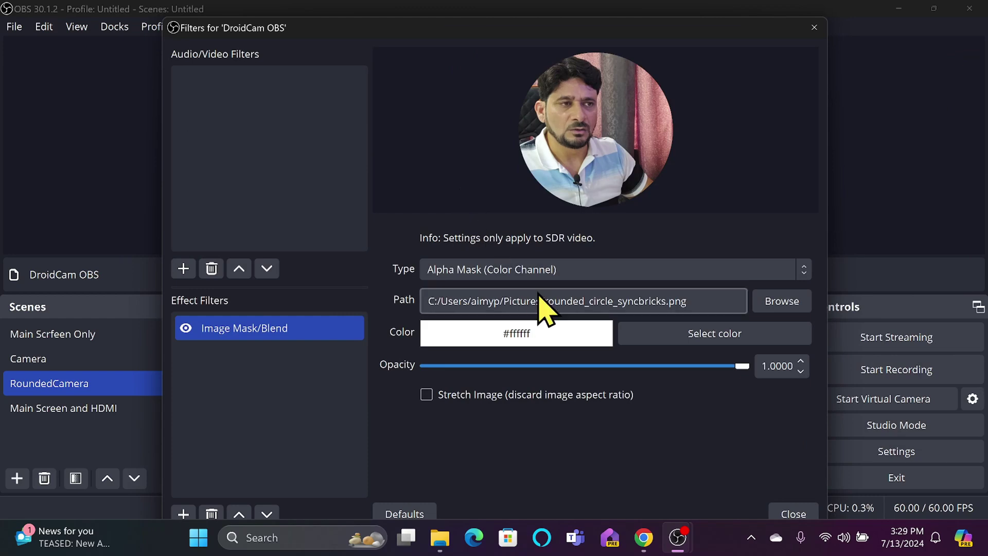
{"action": "left_click", "coordinate": [788, 515]}
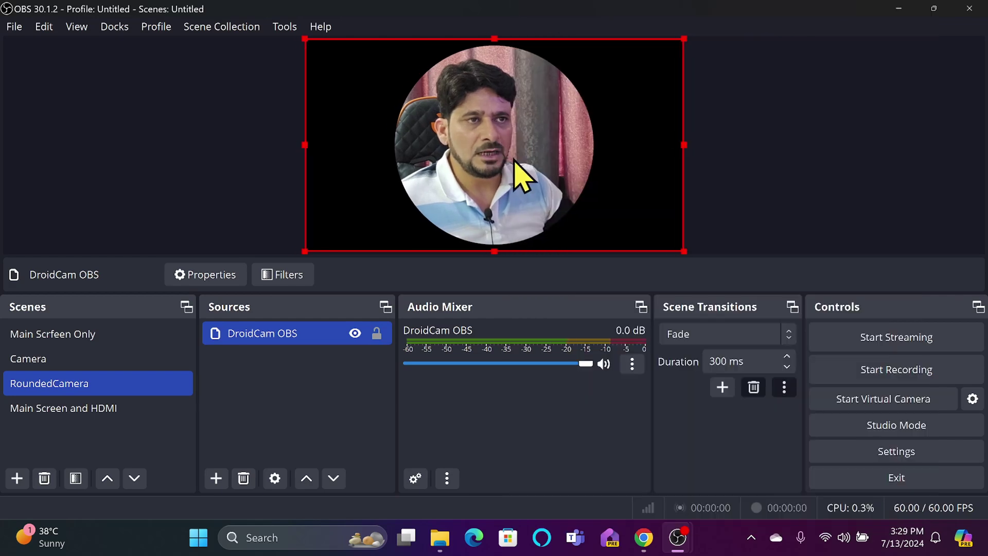
Step: Lock the DroidCam source and add the existing Camera scene to Main Scrfeen Only
{"action": "left_click", "coordinate": [377, 334]}
{"action": "left_click", "coordinate": [783, 60]}
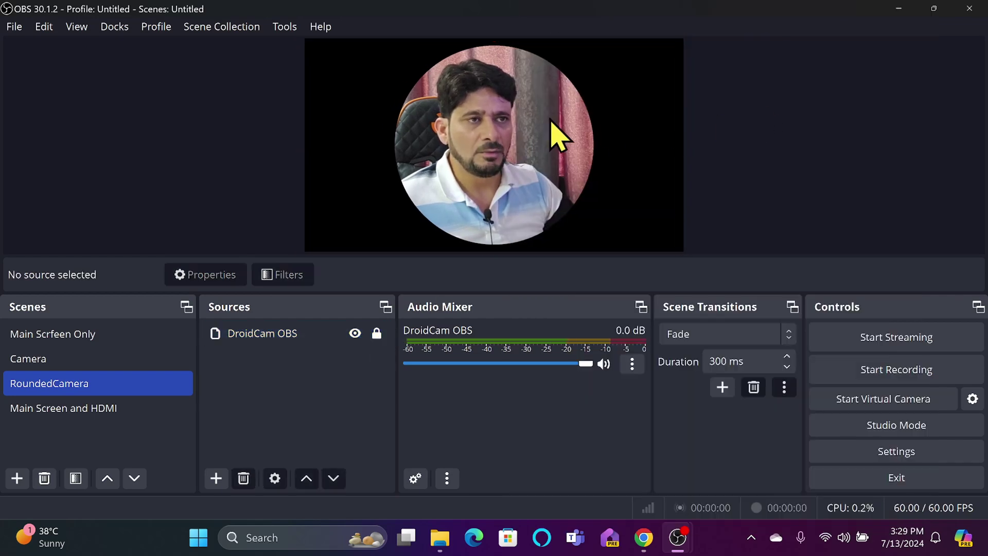
{"action": "left_click", "coordinate": [127, 338]}
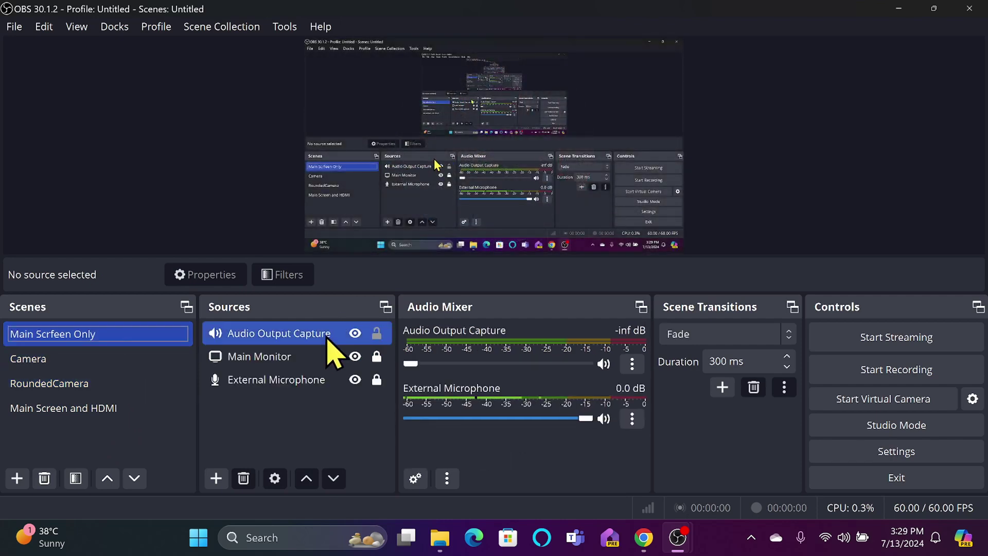
{"action": "left_click", "coordinate": [217, 478]}
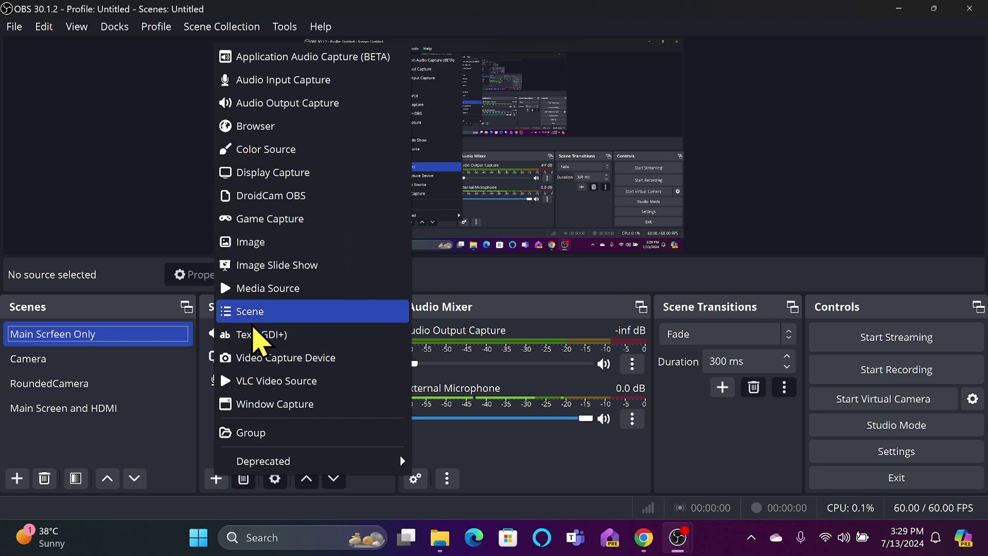
{"action": "left_click", "coordinate": [255, 311]}
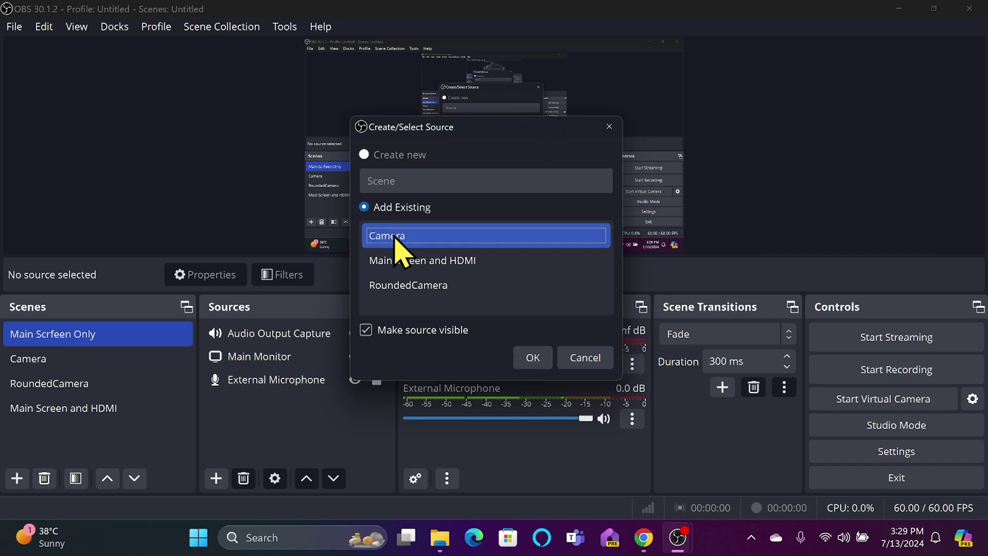
{"action": "left_click", "coordinate": [534, 359]}
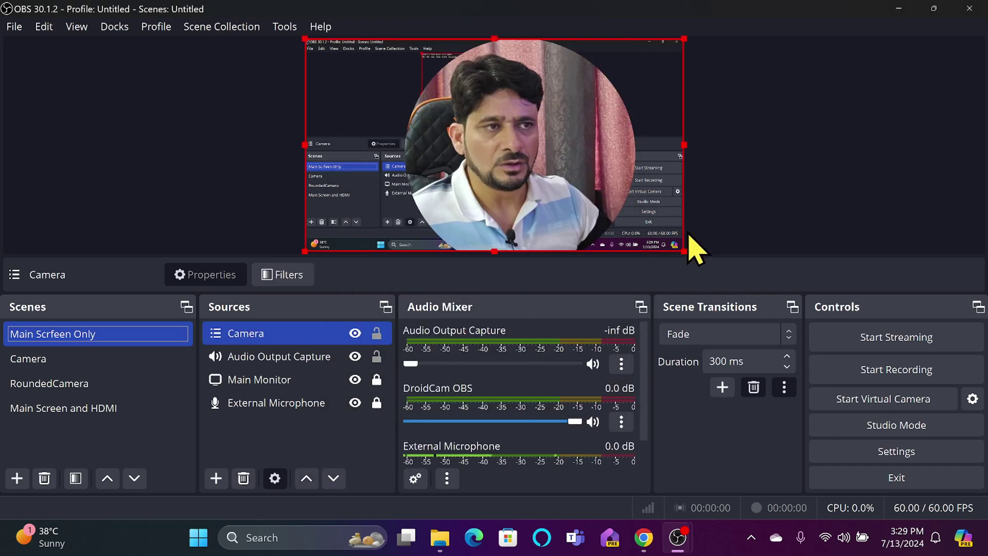
Step: Shrink the Camera source, then shrink and centre the webcam inside the Camera scene
{"action": "left_click_drag", "start_coordinate": [688, 253], "coordinate": [686, 193]}
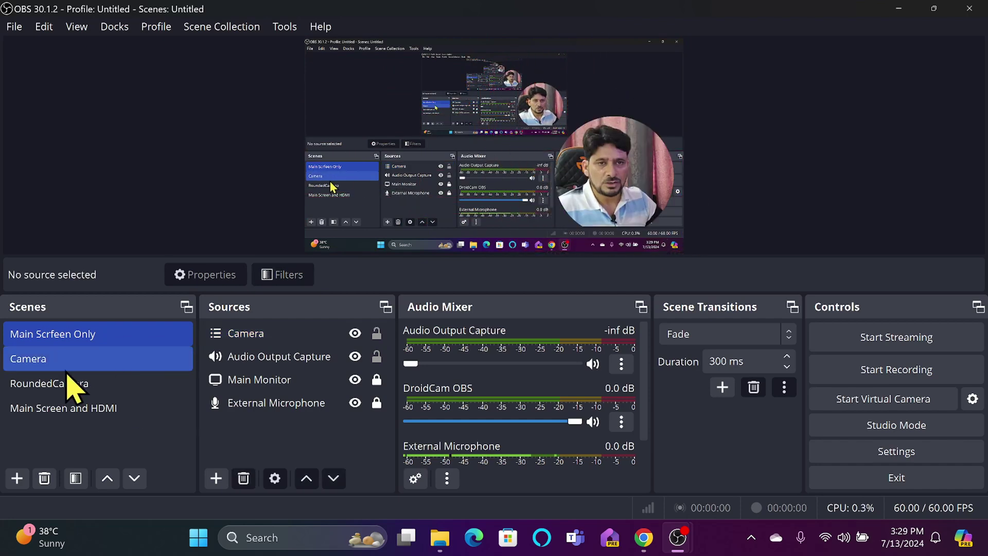
{"action": "left_click", "coordinate": [33, 360]}
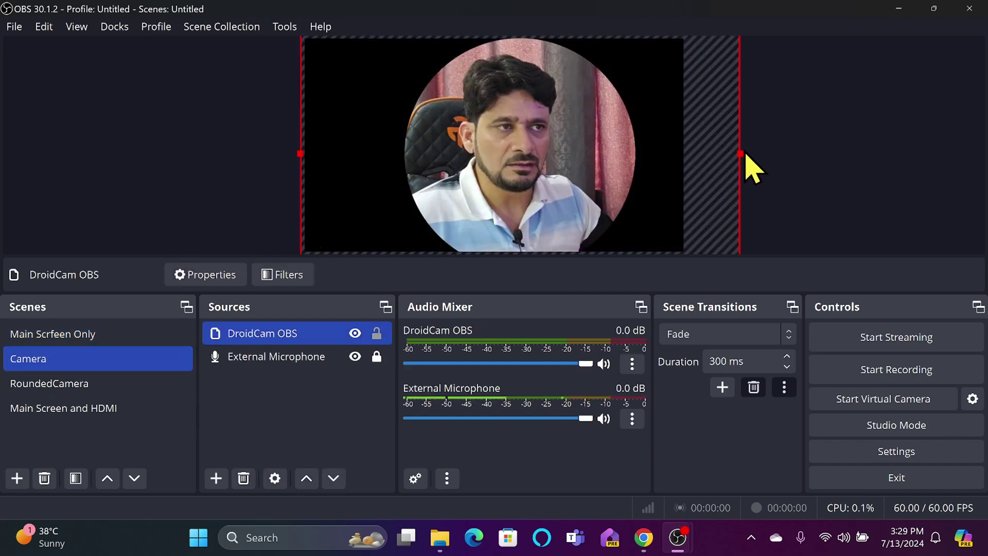
{"action": "left_click_drag", "start_coordinate": [743, 151], "coordinate": [642, 129]}
{"action": "left_click_drag", "start_coordinate": [427, 152], "coordinate": [490, 176]}
{"action": "left_click", "coordinate": [293, 417]}
Step: Move the camera circle to the lower-left corner of Main Scrfeen Only
{"action": "left_click", "coordinate": [48, 401]}
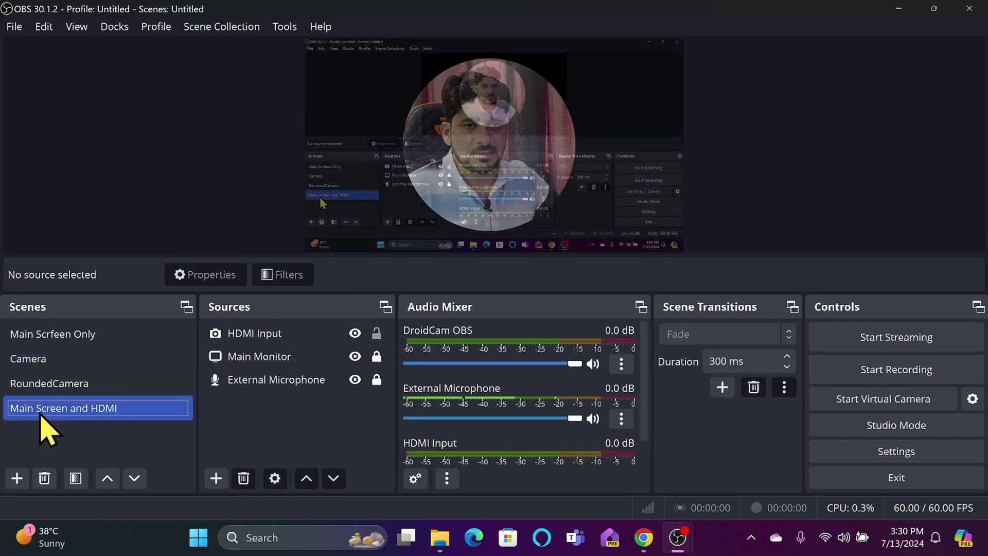
{"action": "left_click", "coordinate": [150, 404]}
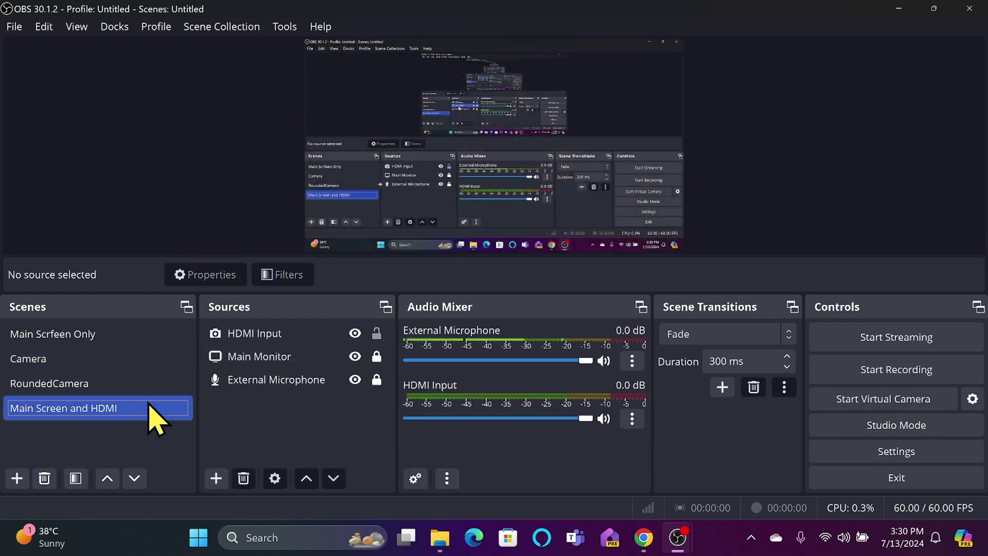
{"action": "left_click", "coordinate": [103, 384]}
{"action": "left_click", "coordinate": [98, 334]}
{"action": "left_click_drag", "start_coordinate": [592, 196], "coordinate": [338, 202]}
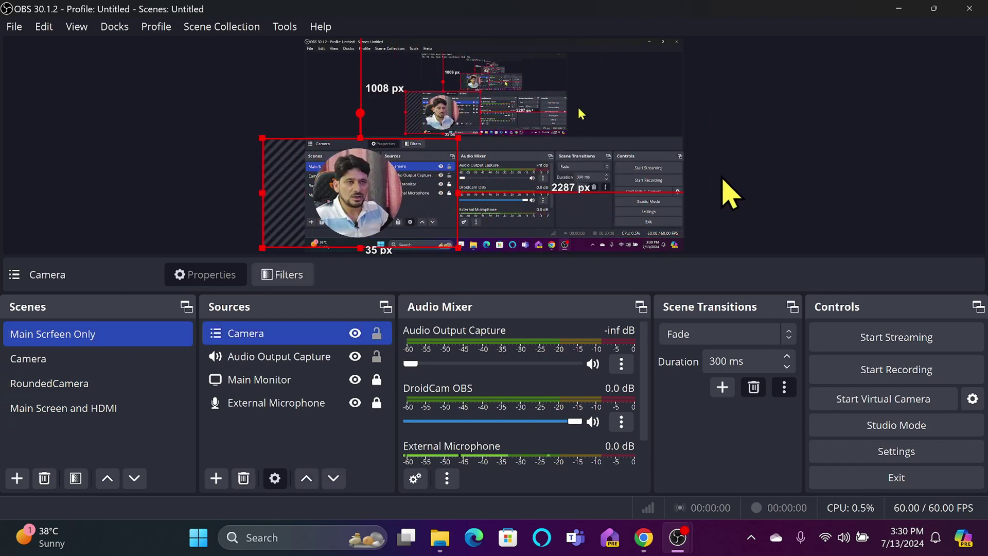
{"action": "left_click", "coordinate": [844, 176]}
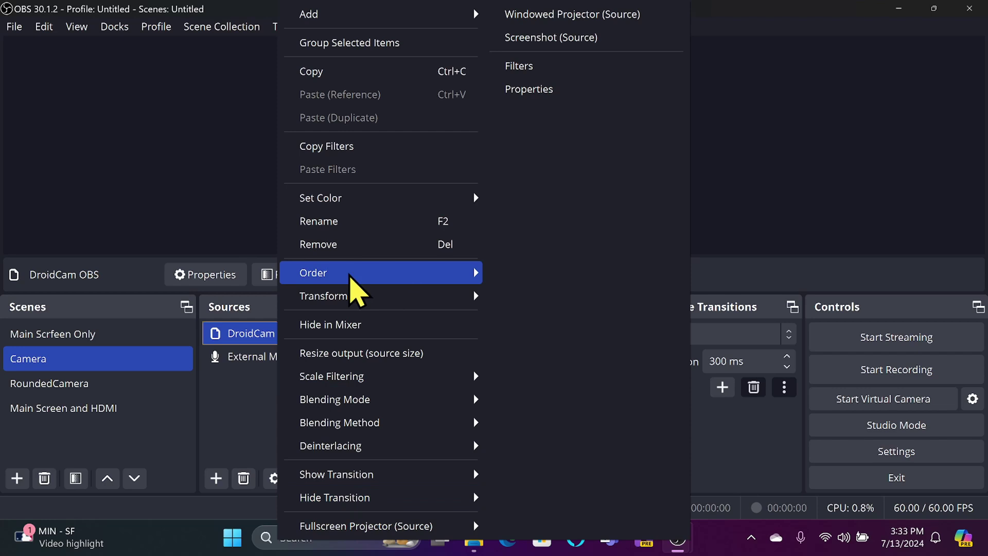
Step: Reposition the DroidCam webcam box in the Camera scene preview
{"action": "left_click", "coordinate": [210, 155]}
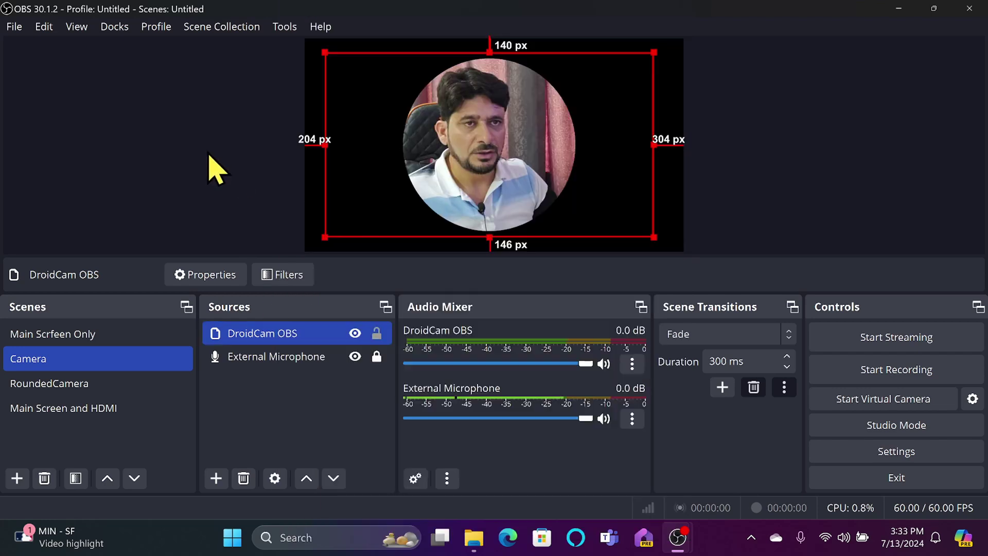
{"action": "left_click", "coordinate": [216, 170]}
{"action": "mouse_move", "coordinate": [426, 161]}
{"action": "left_mouse_down"}
{"action": "mouse_move", "coordinate": [396, 136]}
{"action": "mouse_move", "coordinate": [440, 144]}
{"action": "mouse_move", "coordinate": [425, 145]}
{"action": "left_mouse_up"}
{"action": "mouse_move", "coordinate": [537, 145]}
{"action": "left_mouse_down"}
{"action": "mouse_move", "coordinate": [459, 132]}
{"action": "mouse_move", "coordinate": [521, 145]}
{"action": "left_mouse_up"}
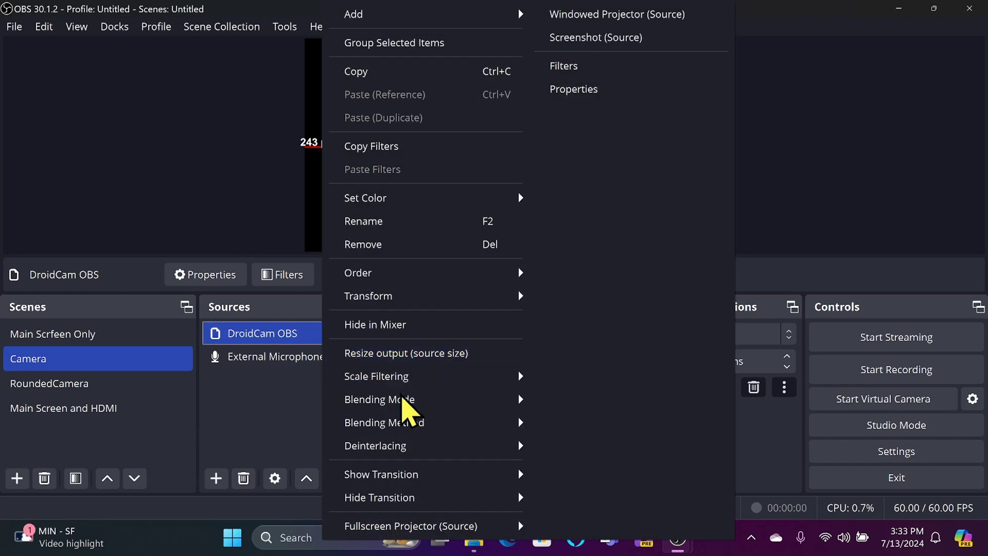
Step: Delete the DroidCam source's Image Mask/Blend filter and resize the webcam to fill the canvas
{"action": "right_click", "coordinate": [331, 339]}
{"action": "left_click", "coordinate": [564, 69]}
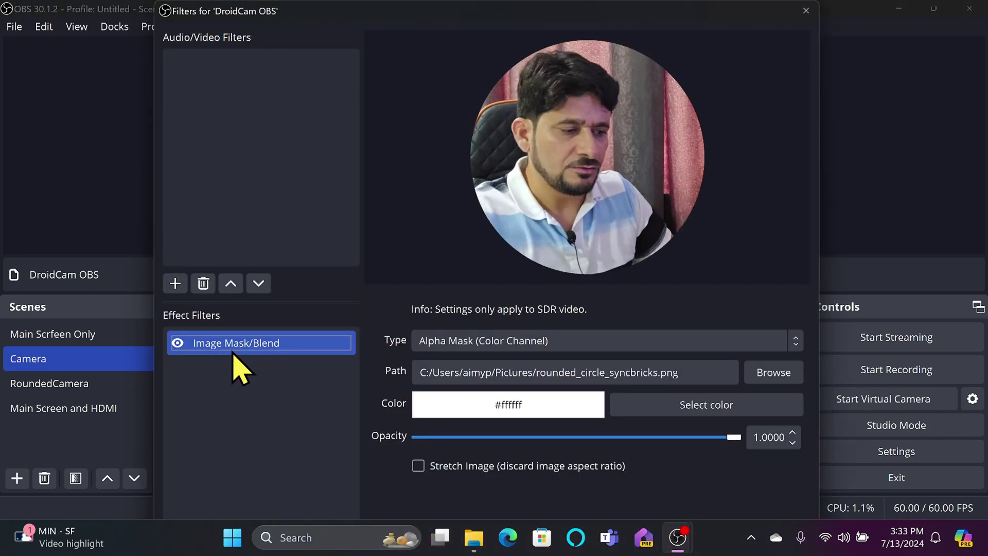
{"action": "key", "text": "Delete"}
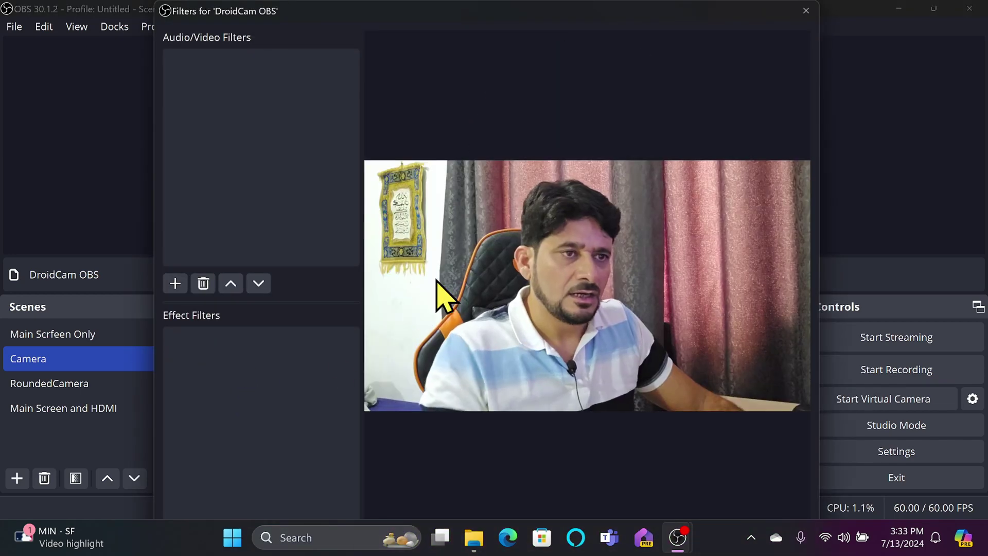
{"action": "left_click", "coordinate": [806, 10]}
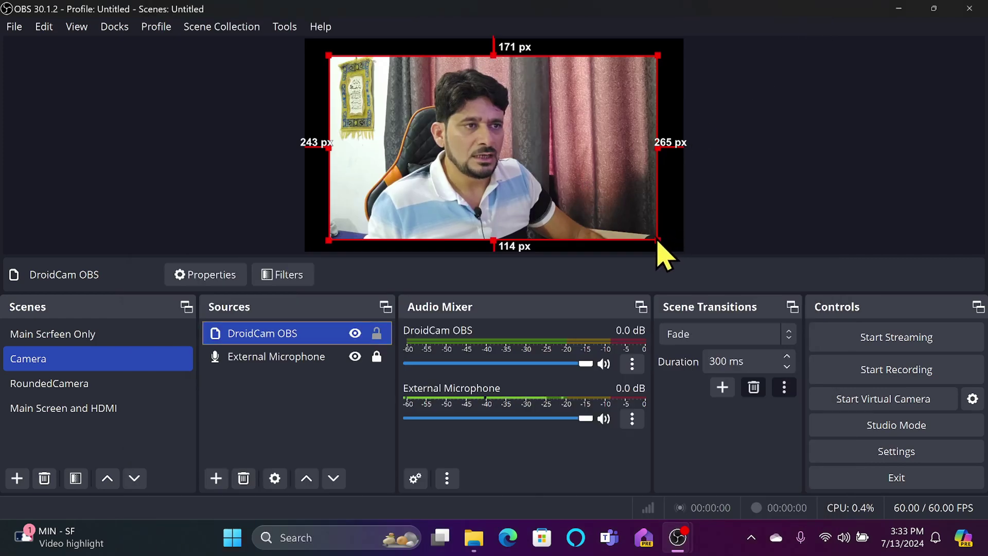
{"action": "mouse_move", "coordinate": [657, 242]}
{"action": "left_mouse_down"}
{"action": "mouse_move", "coordinate": [623, 211]}
{"action": "mouse_move", "coordinate": [666, 252]}
{"action": "left_mouse_up"}
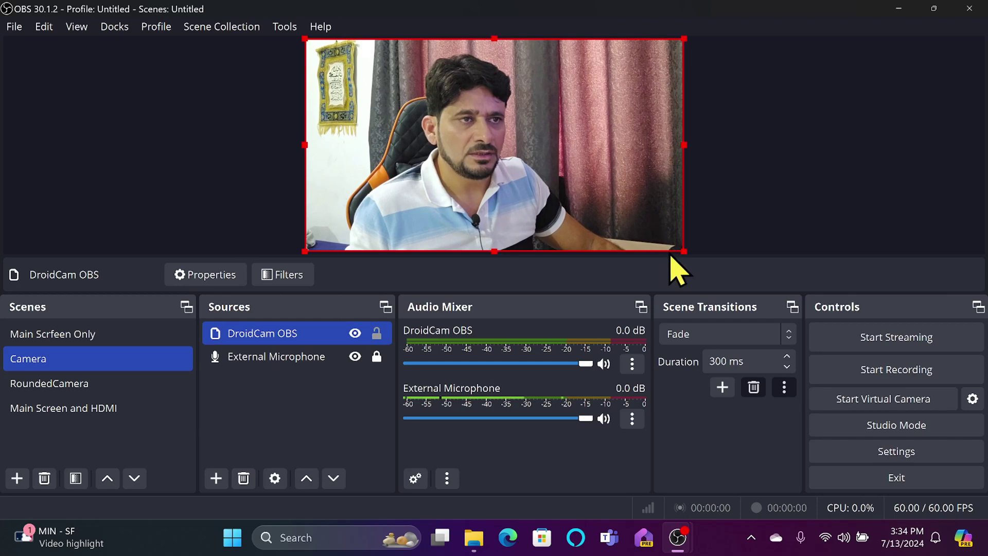
{"action": "left_click", "coordinate": [777, 232]}
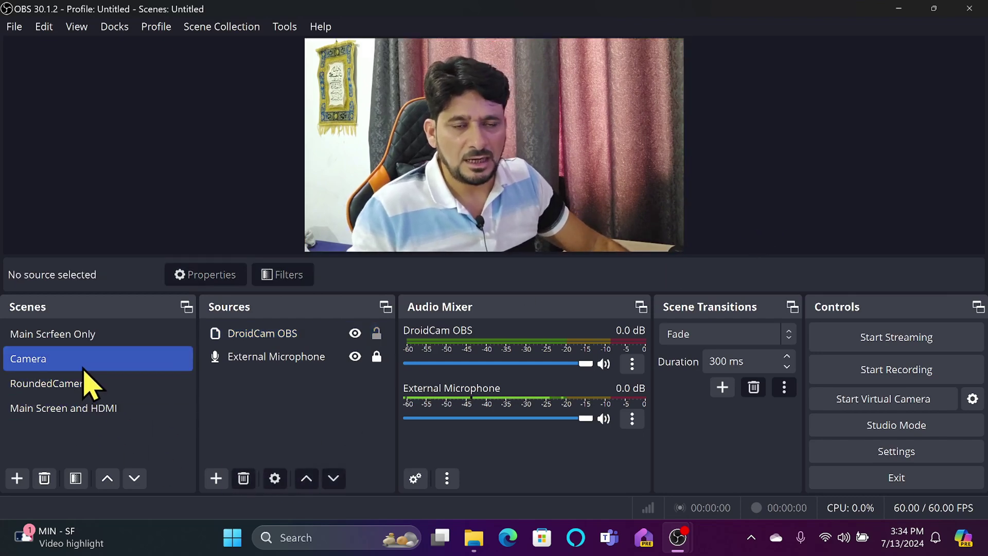
Step: Create a Camera_Mask scene holding the existing Camera scene as its source
{"action": "left_click", "coordinate": [23, 483]}
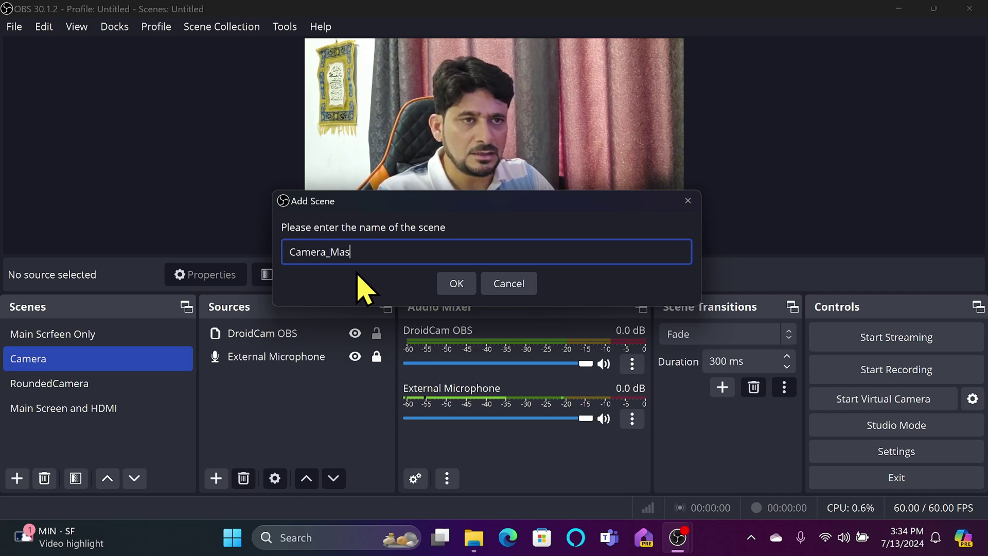
{"action": "key", "text": "Return"}
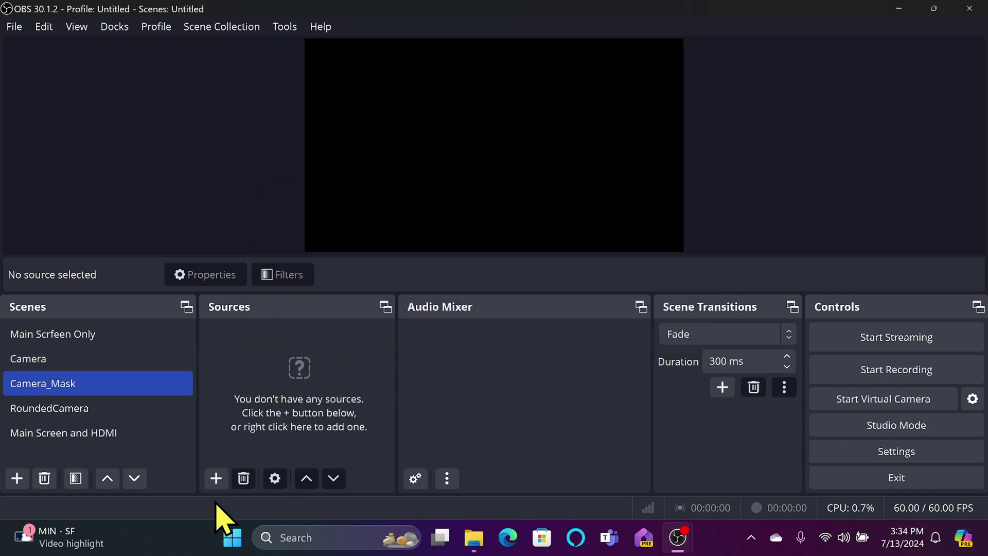
{"action": "left_click", "coordinate": [216, 478]}
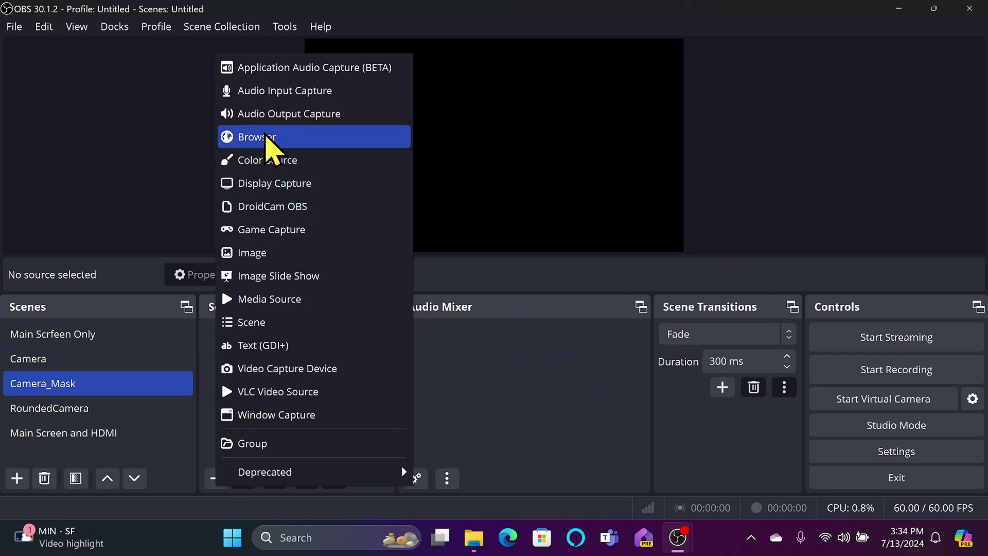
{"action": "left_click", "coordinate": [278, 322]}
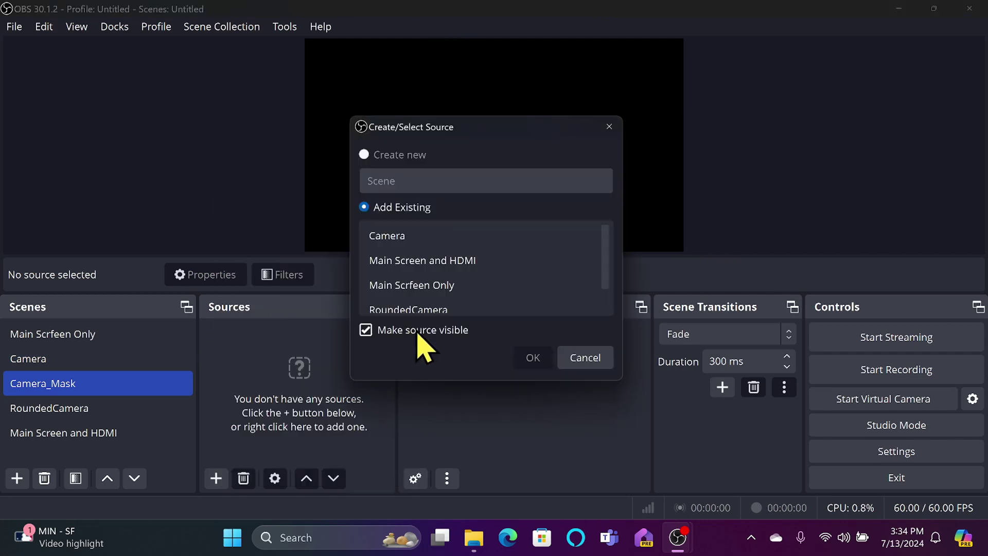
{"action": "left_click", "coordinate": [418, 238]}
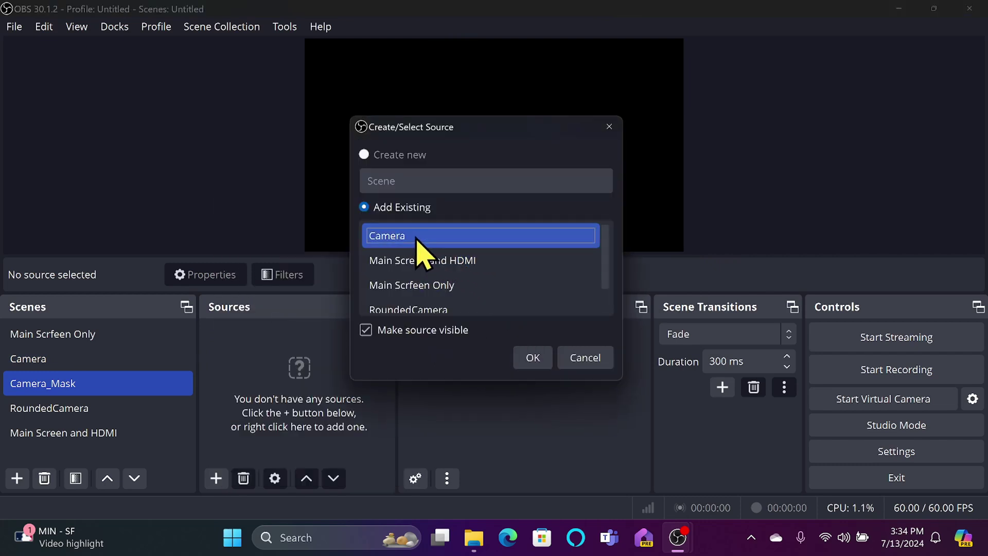
{"action": "left_click", "coordinate": [524, 356]}
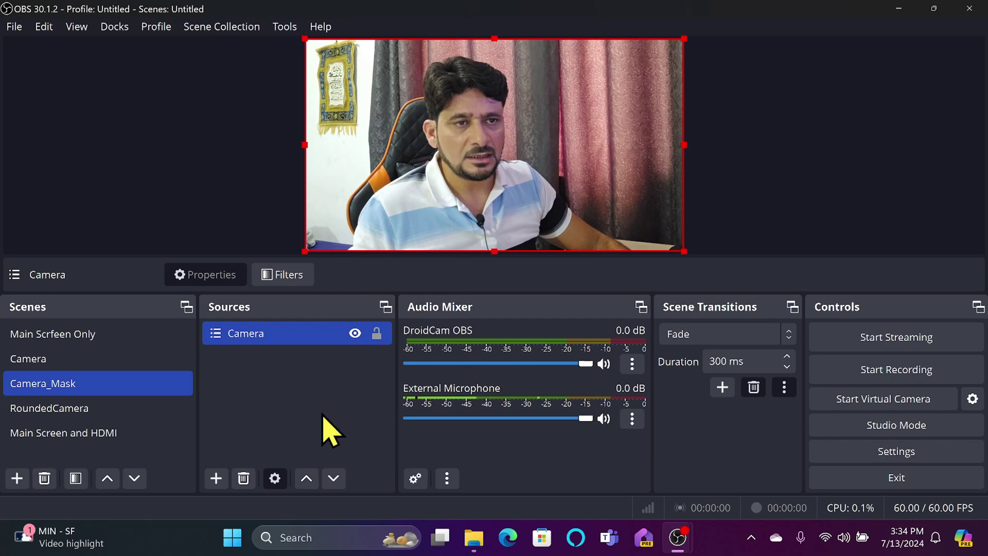
Step: Add an Image Mask/Blend filter to the Camera source in Camera_Mask
{"action": "right_click", "coordinate": [282, 343]}
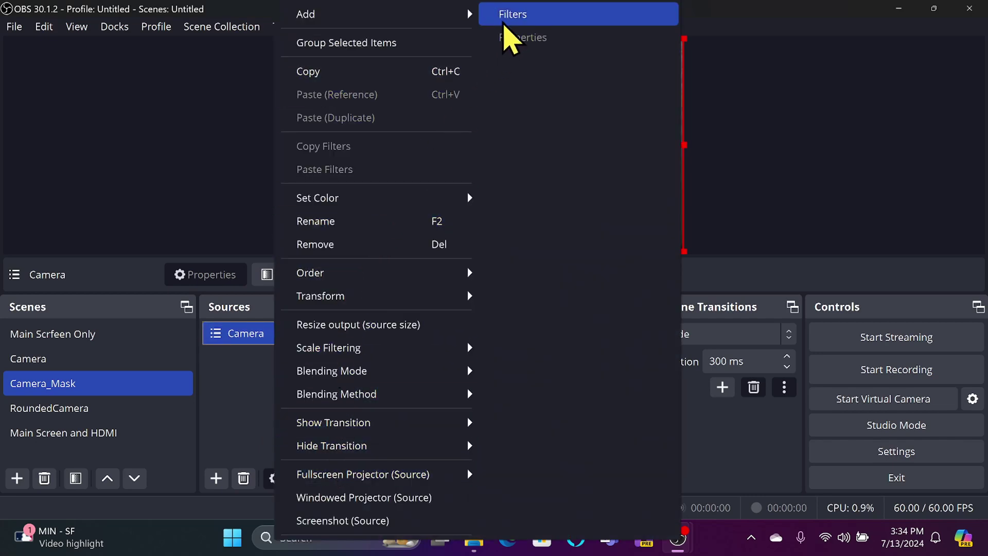
{"action": "left_click", "coordinate": [507, 17]}
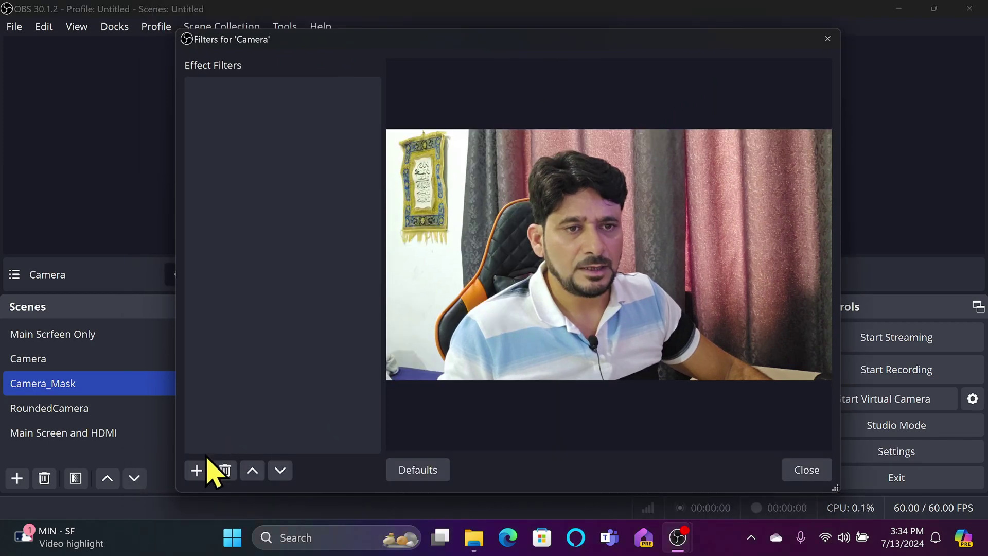
{"action": "left_click", "coordinate": [198, 471]}
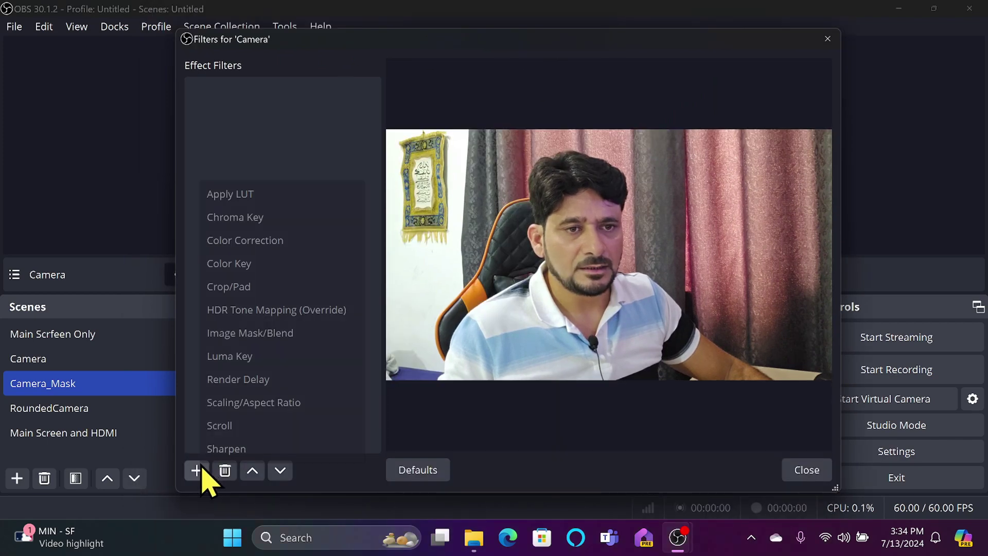
{"action": "left_click", "coordinate": [248, 336]}
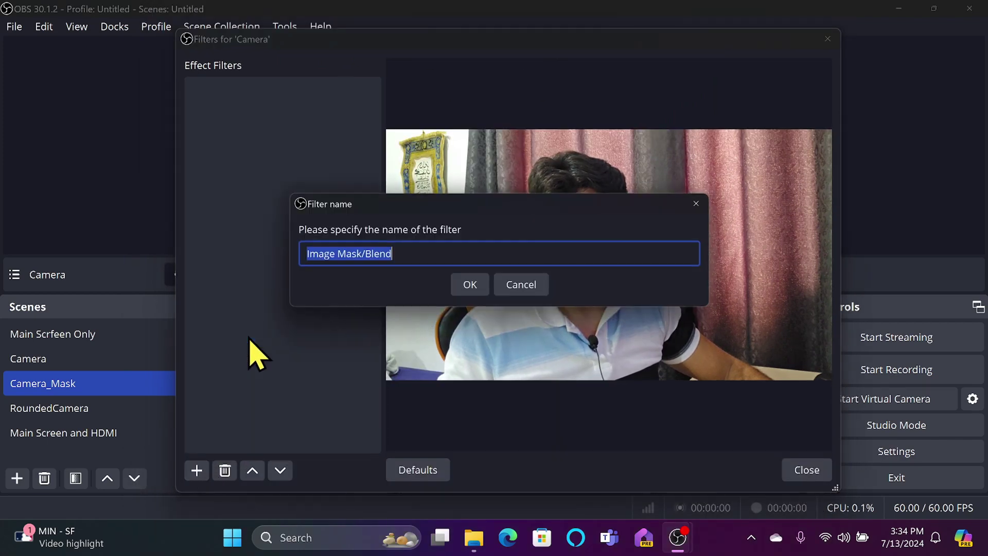
{"action": "left_click", "coordinate": [471, 286]}
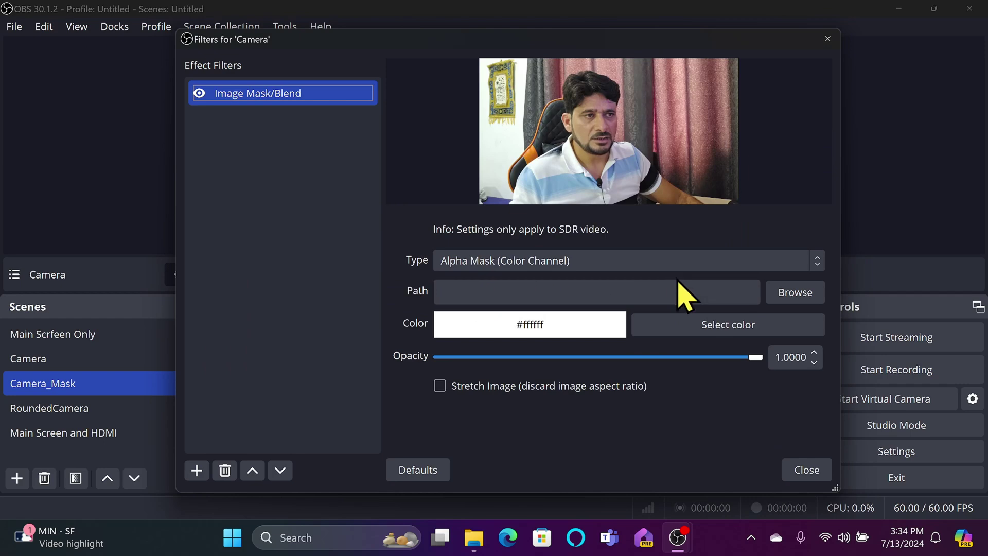
Step: Use rounded_circle_syncbricks.png as the mask, then reposition the webcam in the Camera scene
{"action": "left_click", "coordinate": [772, 292]}
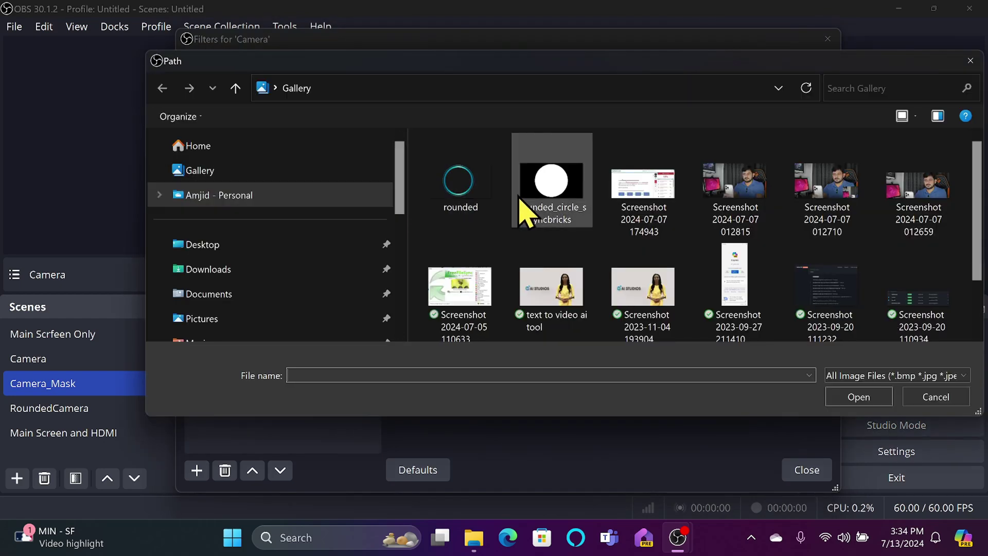
{"action": "double_click", "coordinate": [538, 206]}
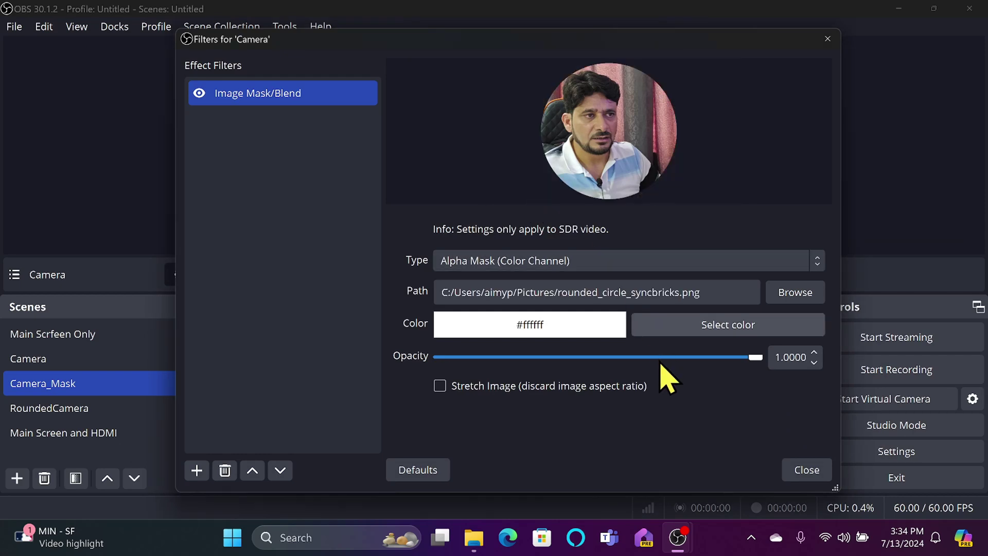
{"action": "left_click", "coordinate": [800, 470]}
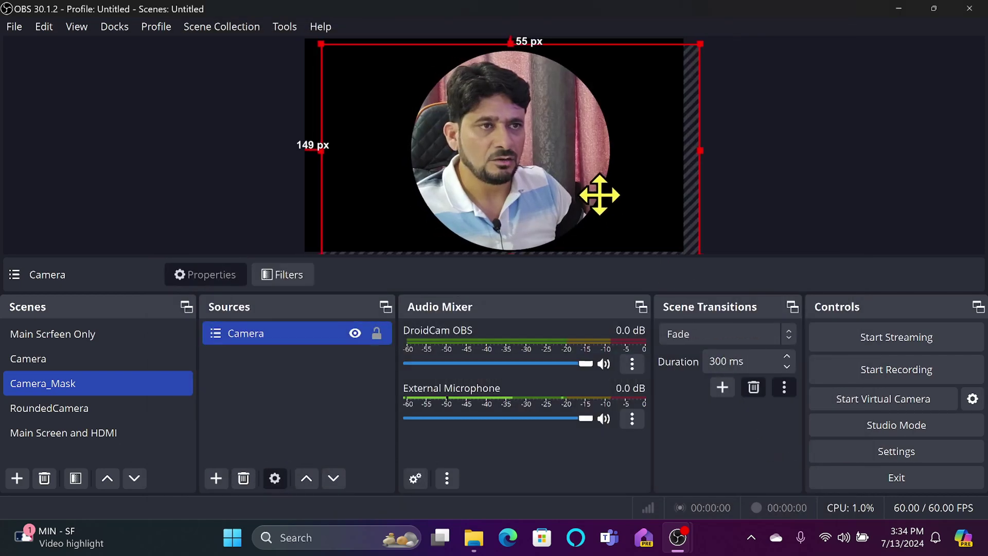
{"action": "left_click", "coordinate": [78, 359]}
{"action": "mouse_move", "coordinate": [494, 178]}
{"action": "left_mouse_down"}
{"action": "mouse_move", "coordinate": [478, 172]}
{"action": "mouse_move", "coordinate": [495, 173]}
{"action": "left_mouse_up"}
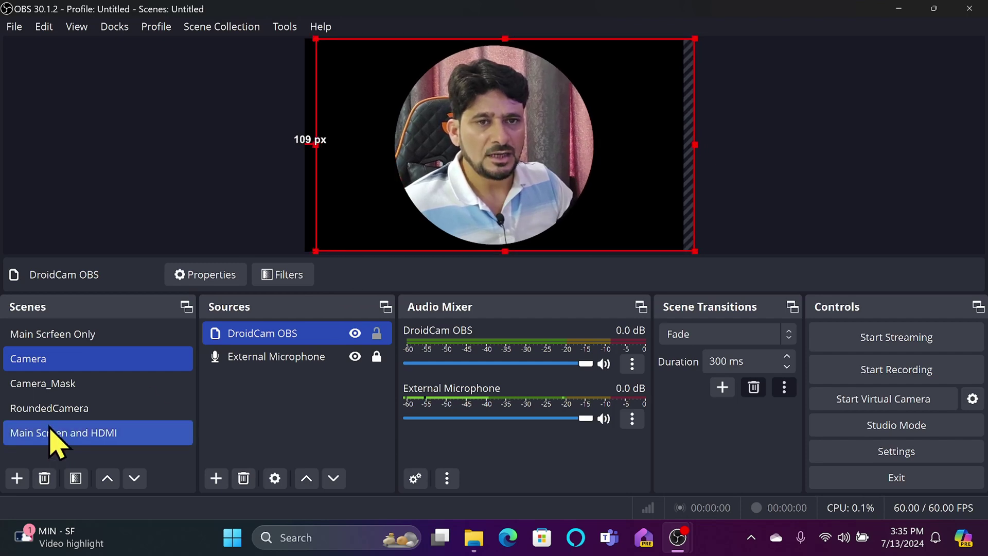
Step: Shift the DroidCam webcam further left within the Camera scene
{"action": "left_click", "coordinate": [55, 385]}
{"action": "left_click_drag", "start_coordinate": [457, 200], "coordinate": [461, 201]}
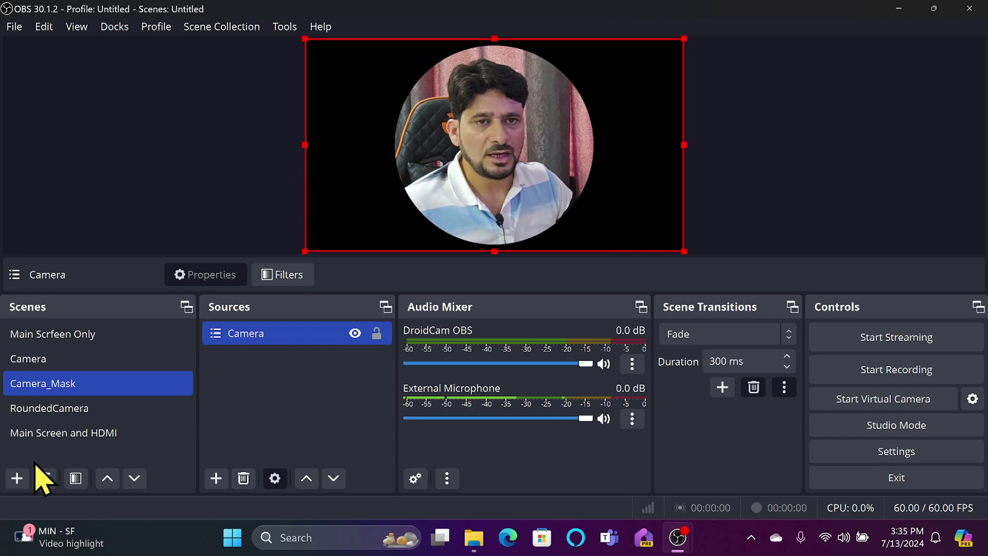
{"action": "left_click", "coordinate": [46, 360]}
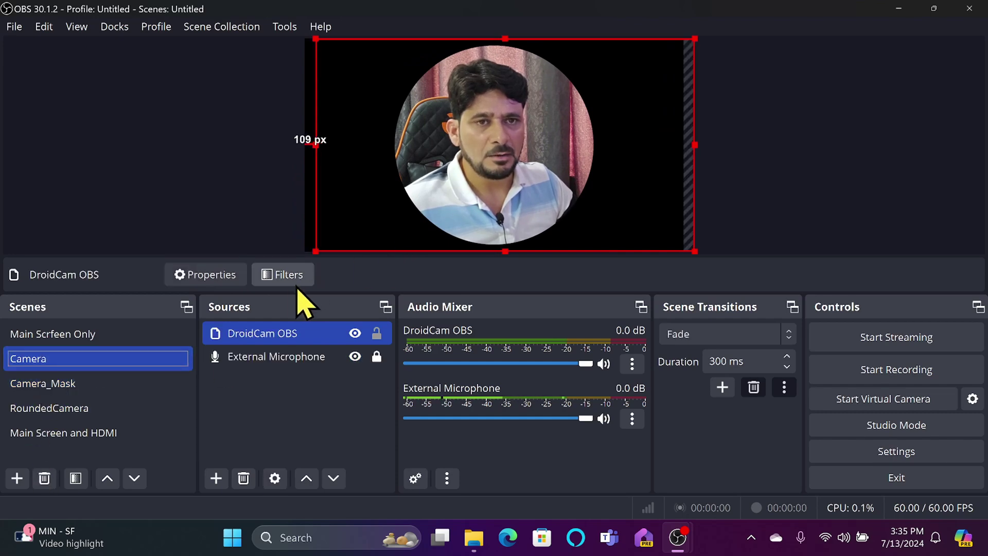
{"action": "left_click_drag", "start_coordinate": [464, 199], "coordinate": [448, 181]}
{"action": "left_click", "coordinate": [775, 203]}
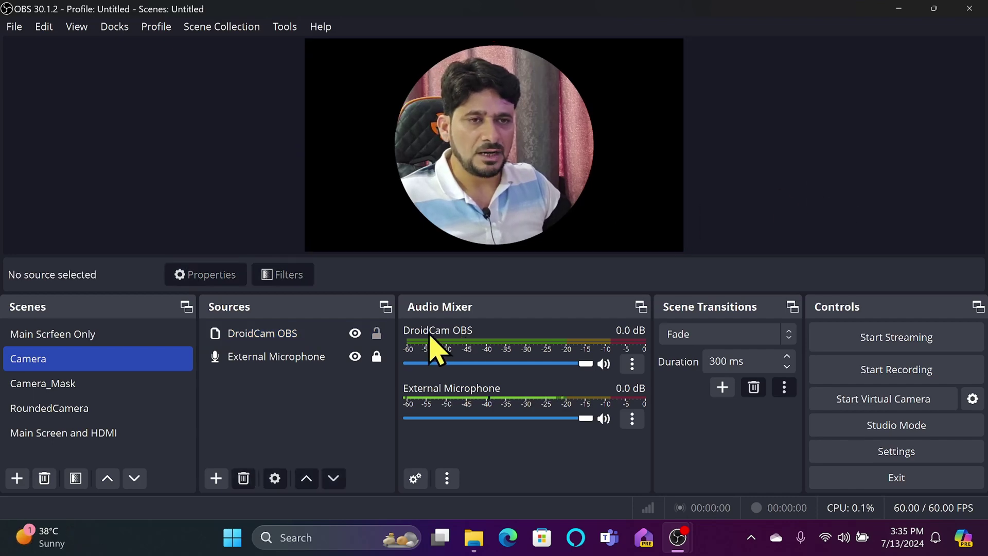
Step: Move the circular webcam to the lower-right corner and minimize OBS
{"action": "left_click", "coordinate": [124, 383]}
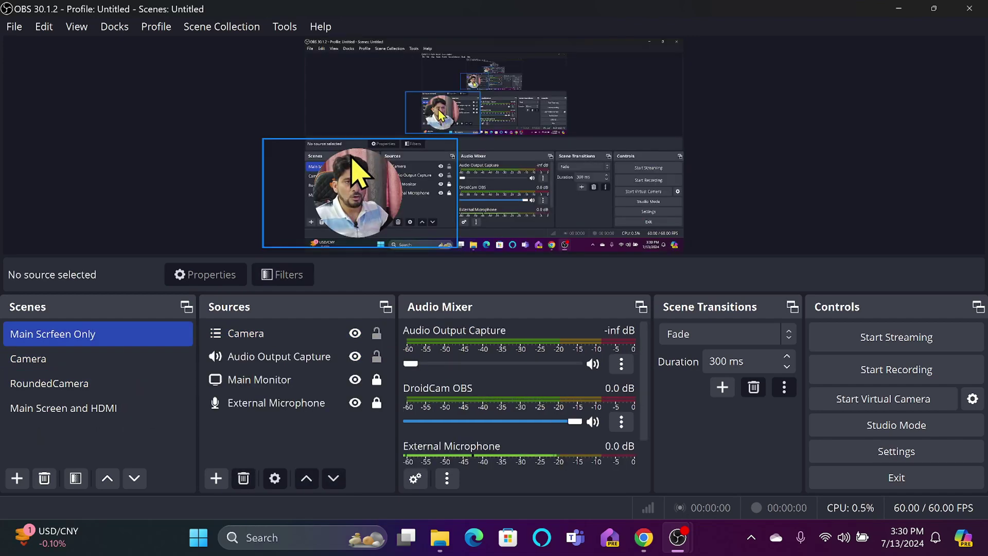
{"action": "left_click_drag", "start_coordinate": [367, 193], "coordinate": [569, 194]}
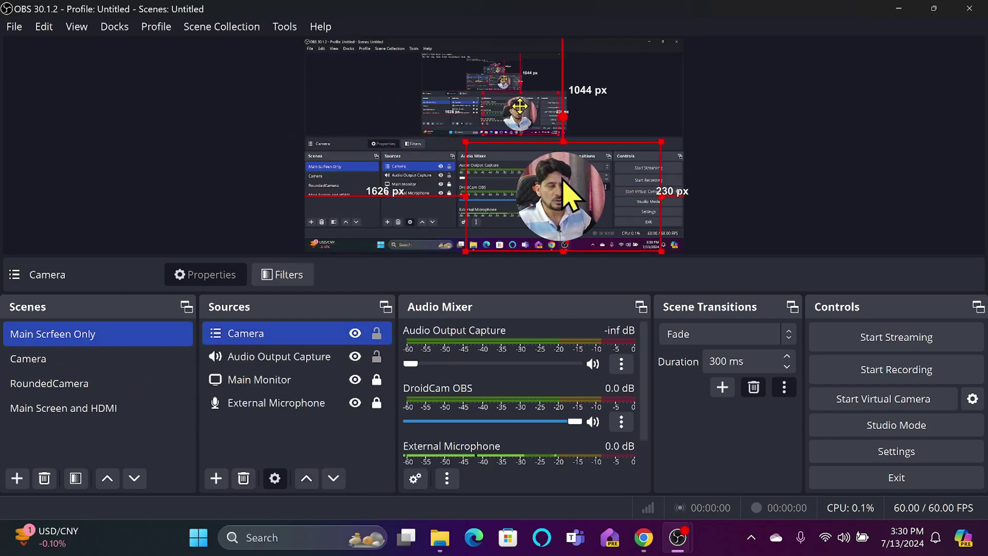
{"action": "left_click", "coordinate": [899, 9]}
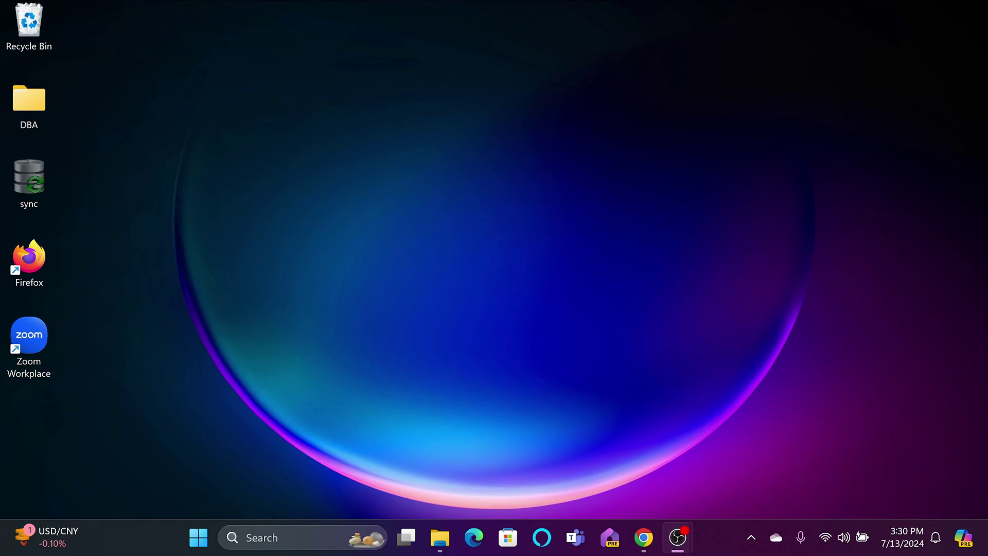
Step: In Canva, enlarge the teal ring border to 951 by 951 and centre it on page 1
{"action": "left_click", "coordinate": [644, 538]}
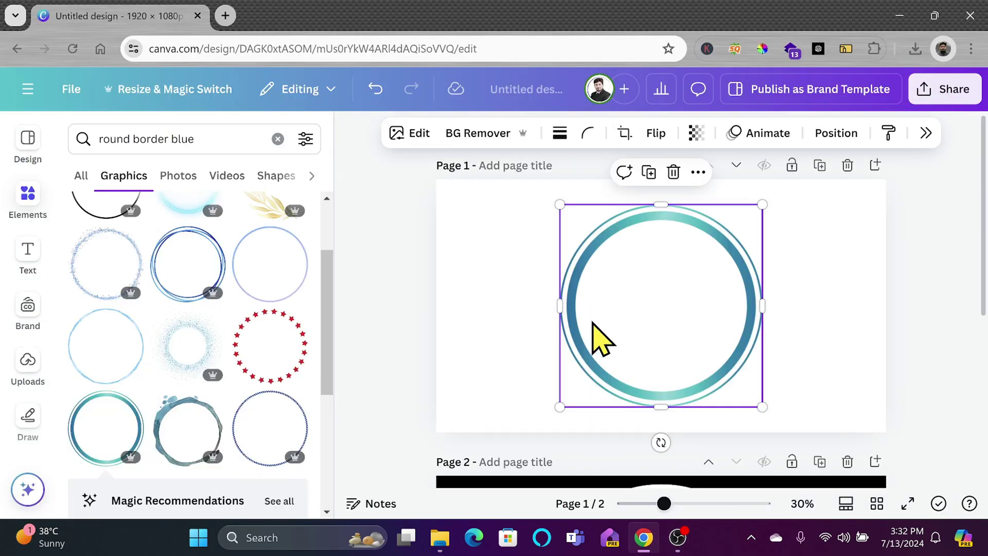
{"action": "left_click_drag", "start_coordinate": [591, 331], "coordinate": [568, 305]}
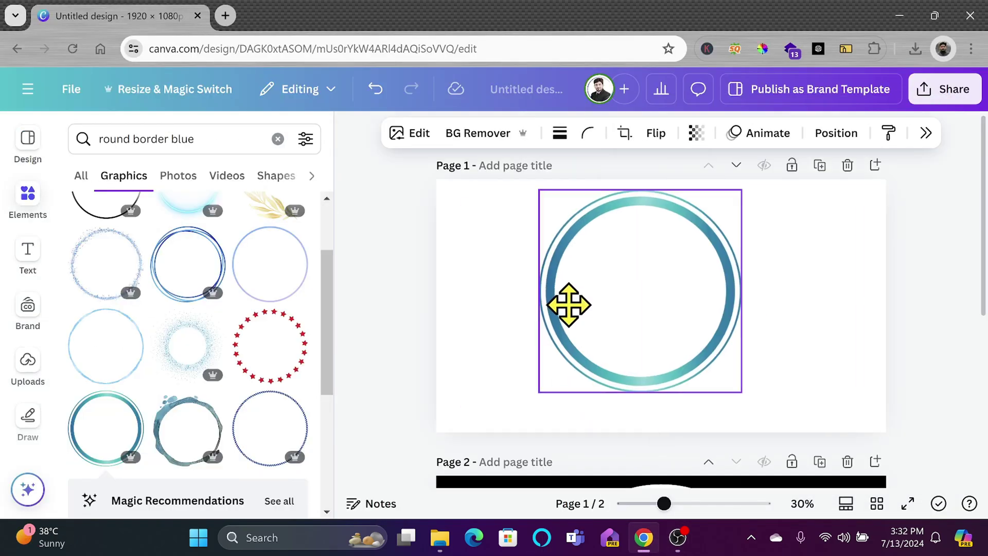
{"action": "left_click_drag", "start_coordinate": [739, 391], "coordinate": [758, 414]}
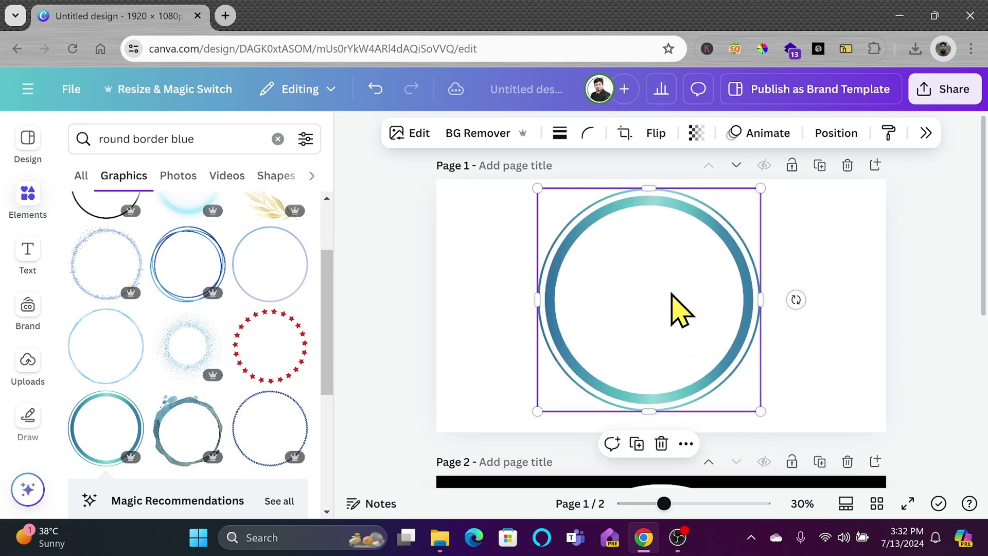
{"action": "left_click_drag", "start_coordinate": [671, 294], "coordinate": [677, 299]}
{"action": "left_click", "coordinate": [830, 277]}
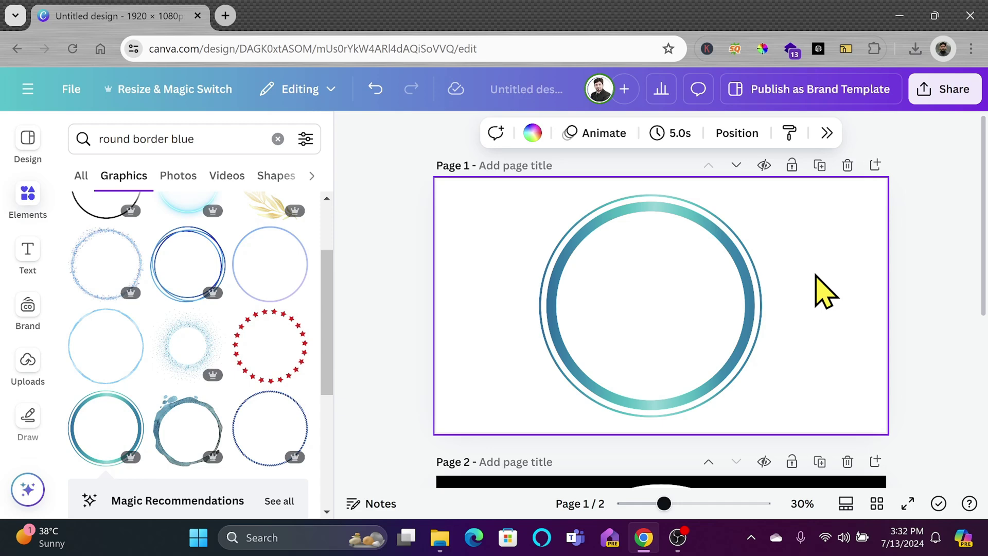
Step: Download only Page 1 as a PNG with a transparent background
{"action": "left_click", "coordinate": [950, 92]}
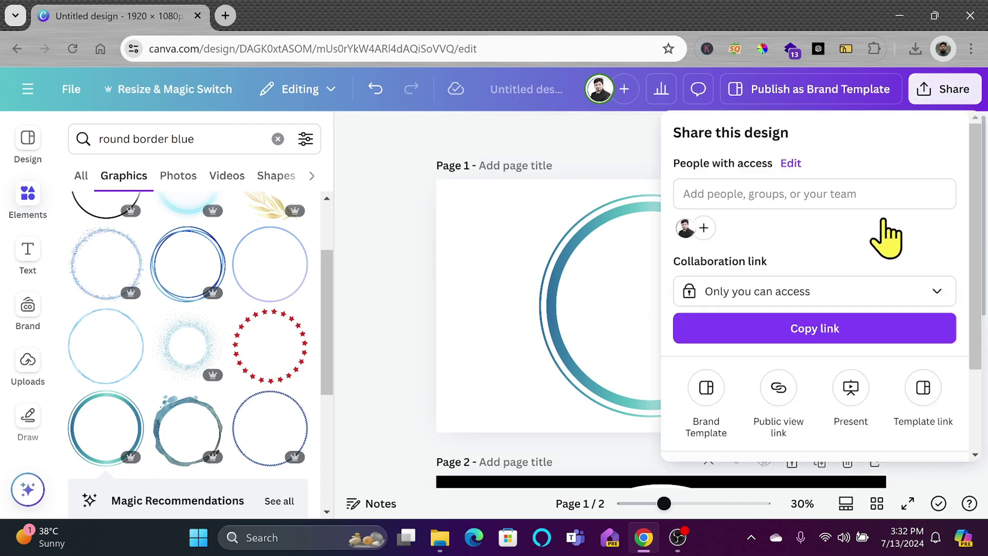
{"action": "left_click", "coordinate": [813, 340]}
{"action": "left_click", "coordinate": [756, 304]}
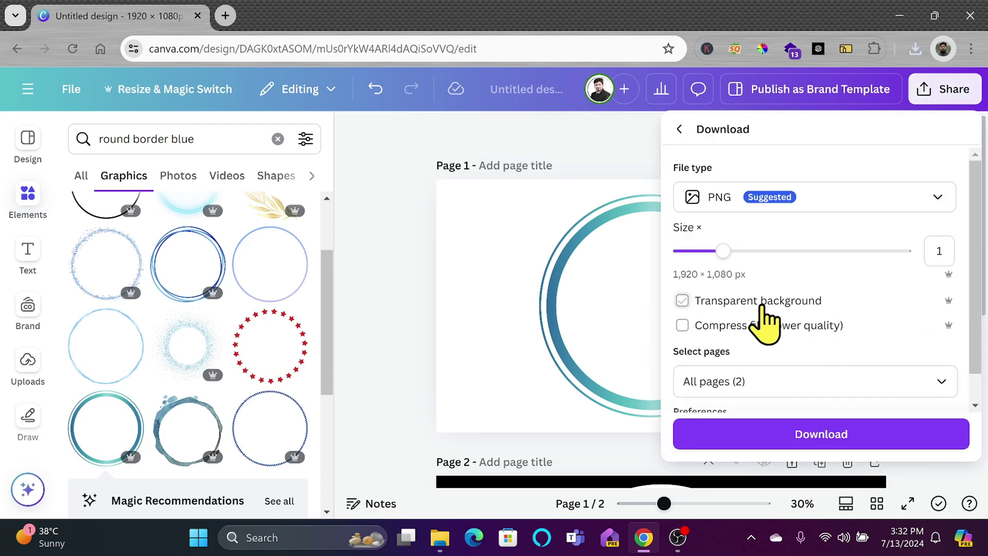
{"action": "left_click", "coordinate": [769, 371]}
{"action": "left_click", "coordinate": [813, 202]}
{"action": "left_click", "coordinate": [816, 237]}
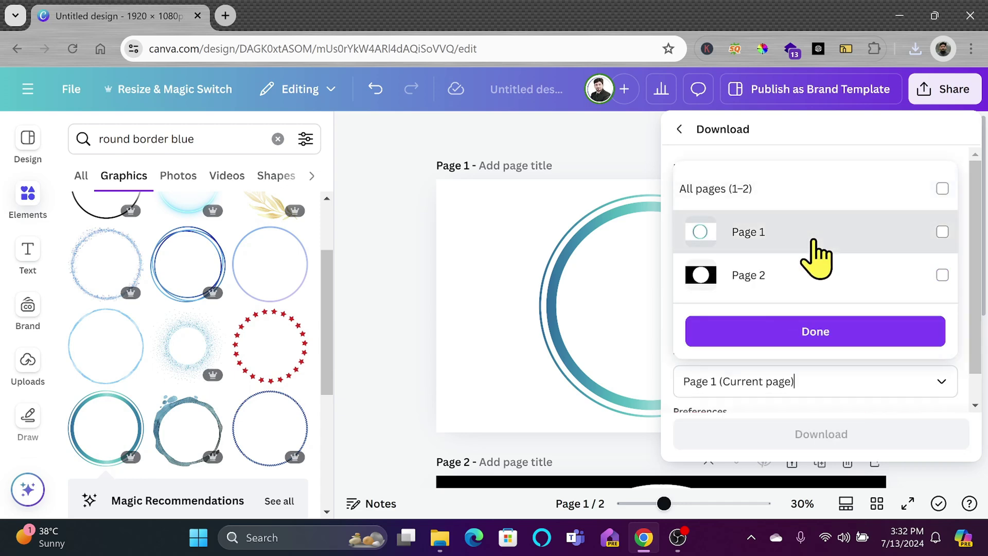
{"action": "left_click", "coordinate": [818, 333]}
{"action": "left_click", "coordinate": [824, 435]}
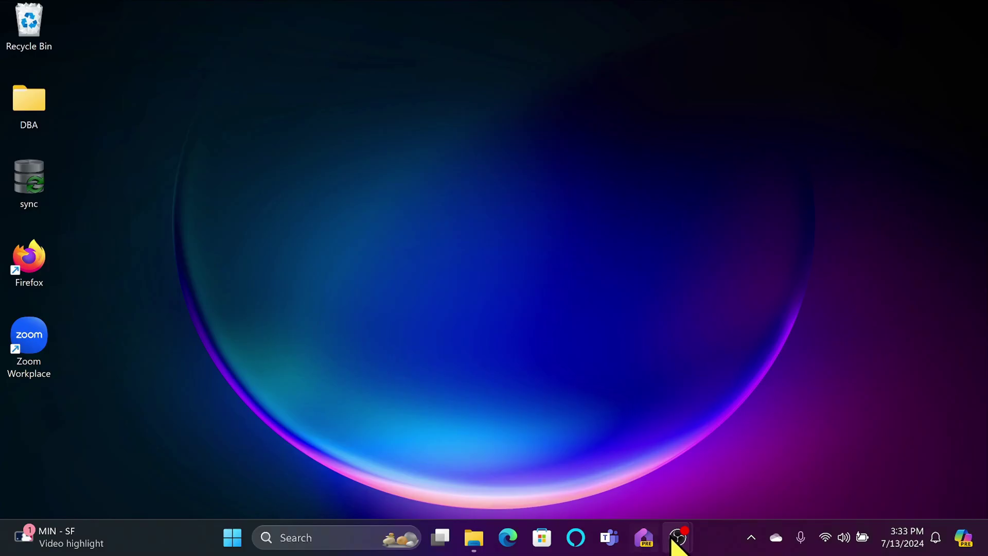
{"action": "left_click", "coordinate": [745, 489]}
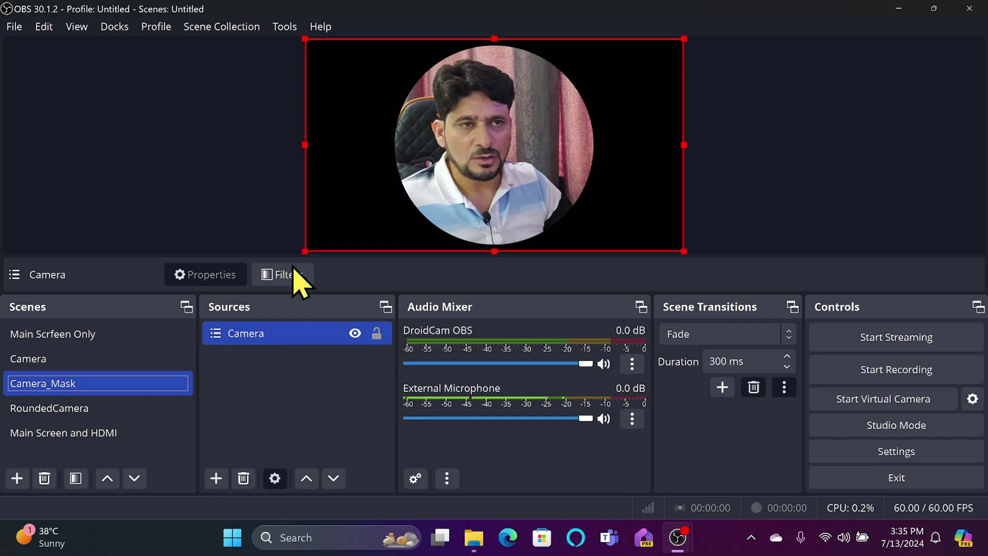
Step: Add a Rounded_Border image source to Camera_Mask using the rounded.png ring image
{"action": "left_click", "coordinate": [218, 481]}
{"action": "left_click", "coordinate": [293, 256]}
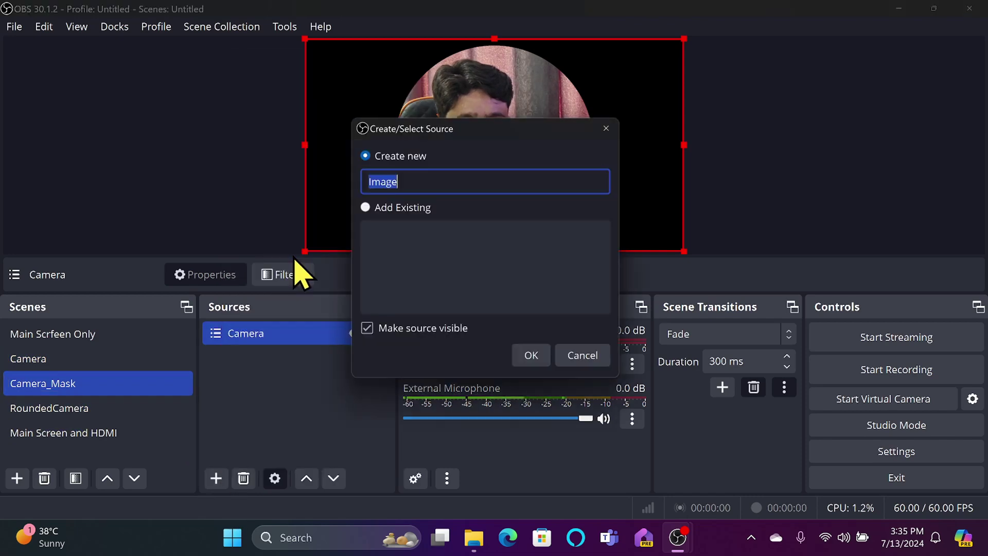
{"action": "left_click", "coordinate": [541, 353]}
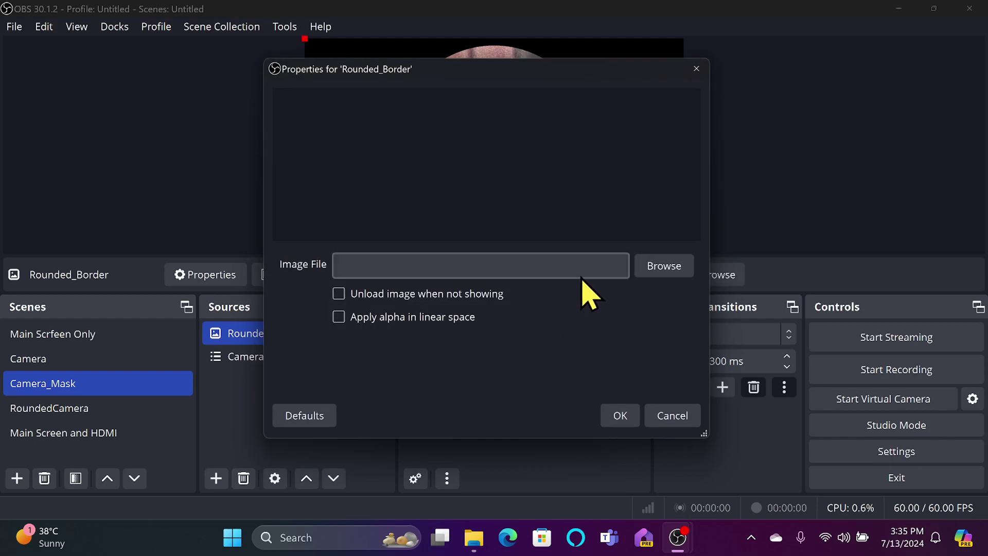
{"action": "left_click", "coordinate": [650, 280]}
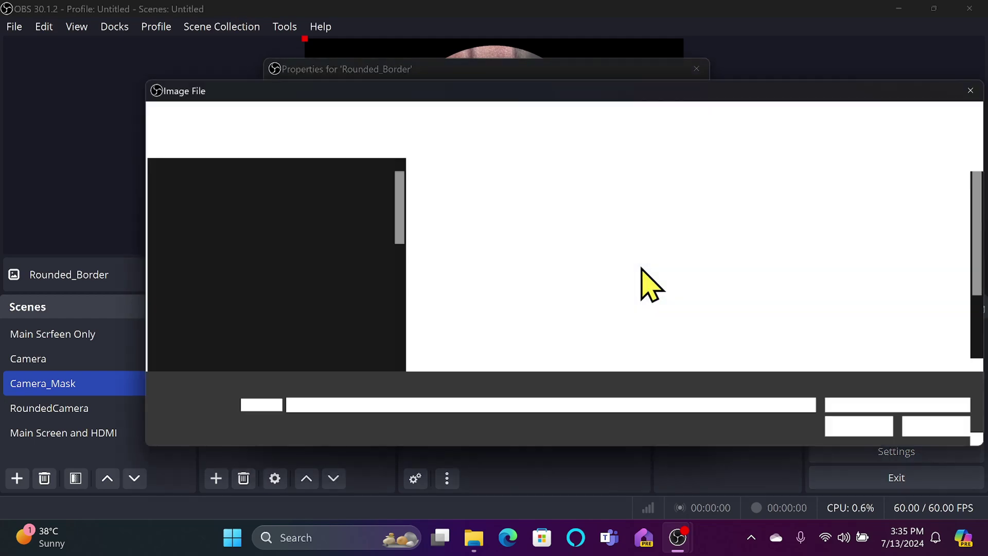
{"action": "double_click", "coordinate": [478, 229]}
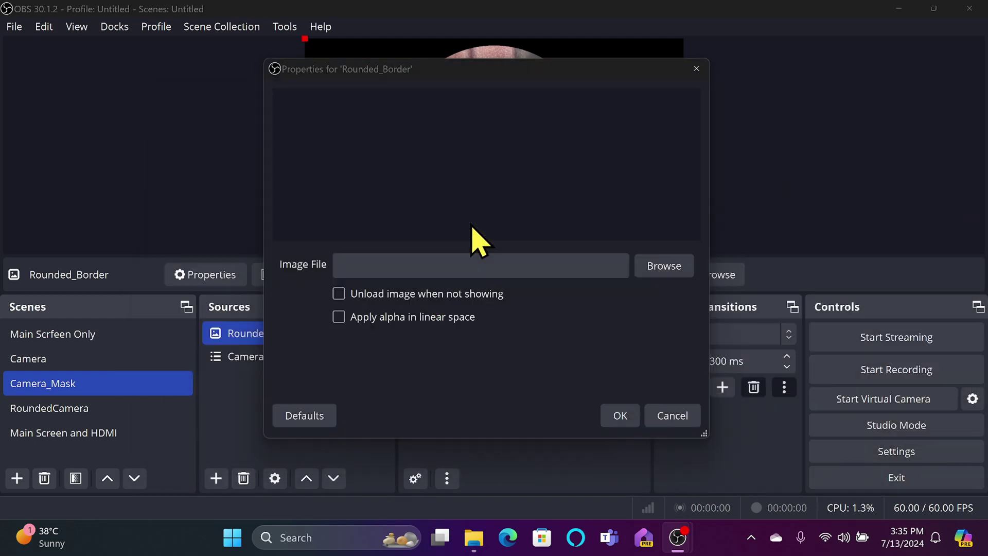
{"action": "left_click", "coordinate": [620, 415]}
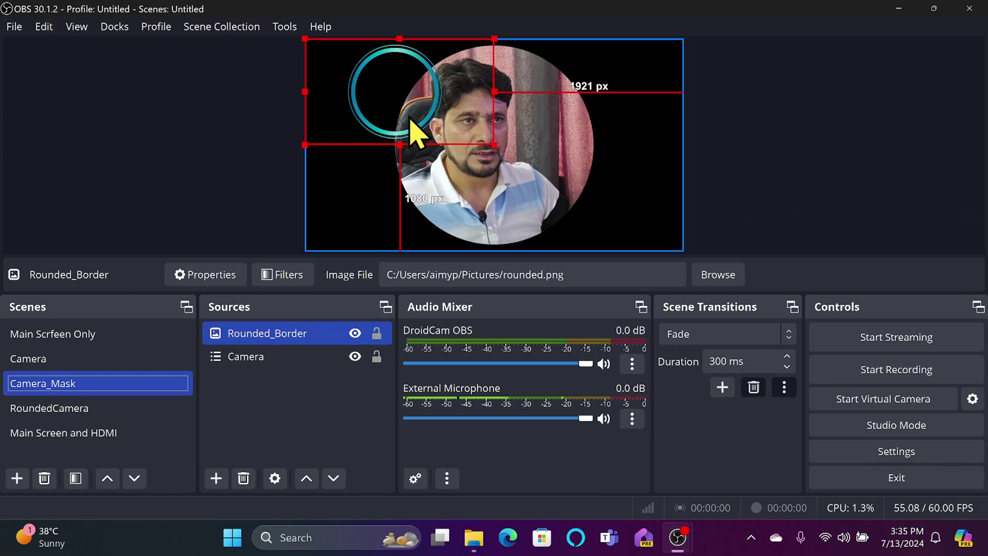
Step: Stretch Rounded_Border to fill the canvas and move Camera above it in Sources
{"action": "left_click_drag", "start_coordinate": [494, 145], "coordinate": [567, 237]}
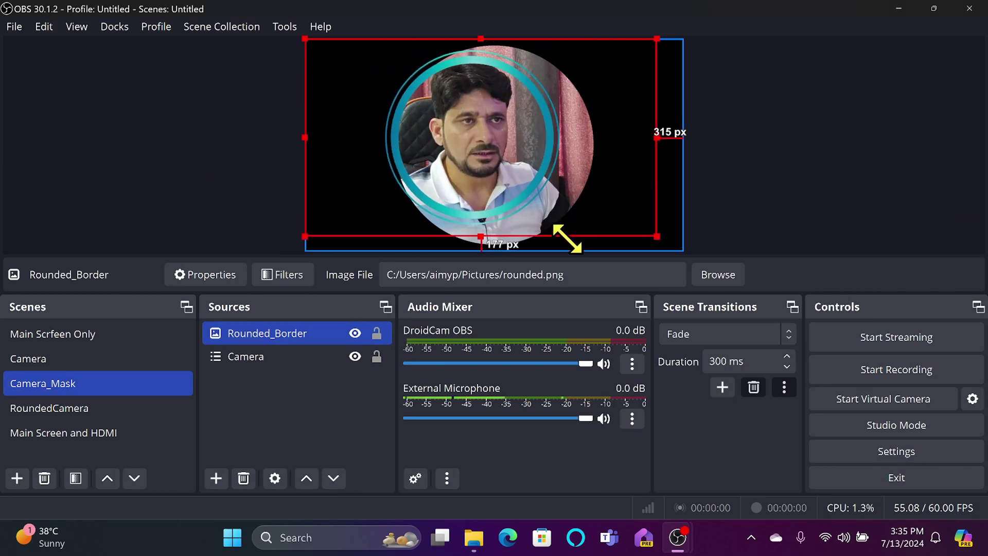
{"action": "left_click", "coordinate": [245, 356]}
{"action": "left_click_drag", "start_coordinate": [516, 115], "coordinate": [538, 129]}
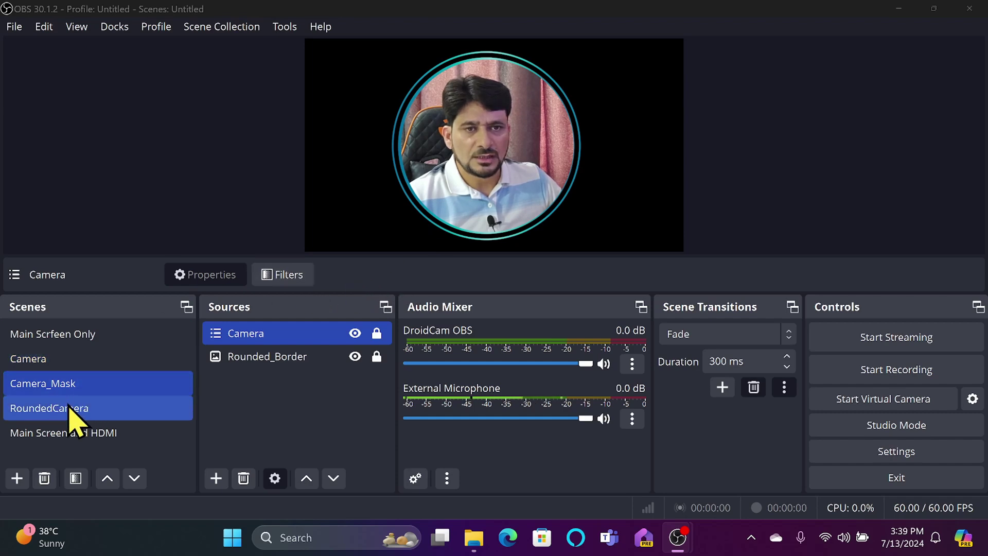
Step: Delete the Camera source from the Main Scrfeen Only scene
{"action": "left_click", "coordinate": [79, 339]}
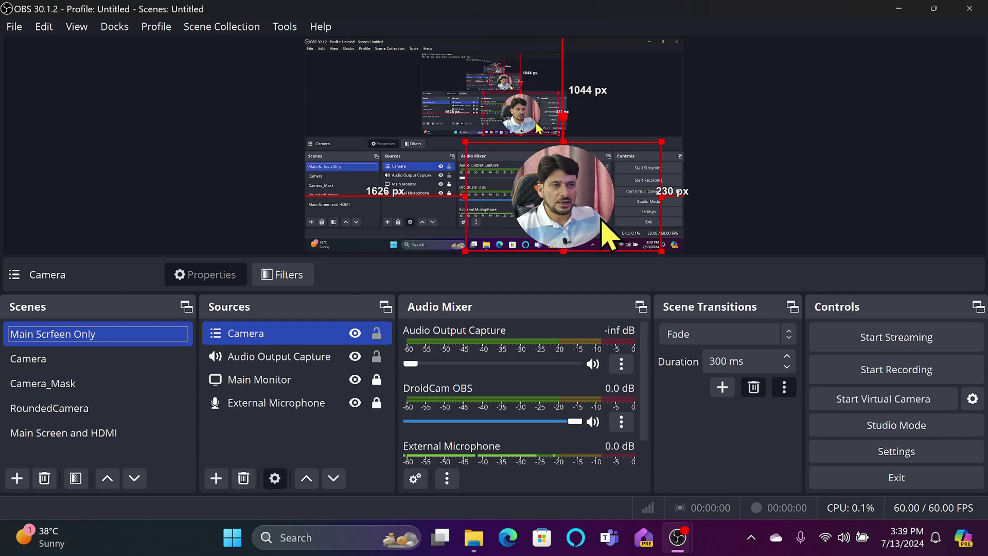
{"action": "left_click", "coordinate": [253, 341]}
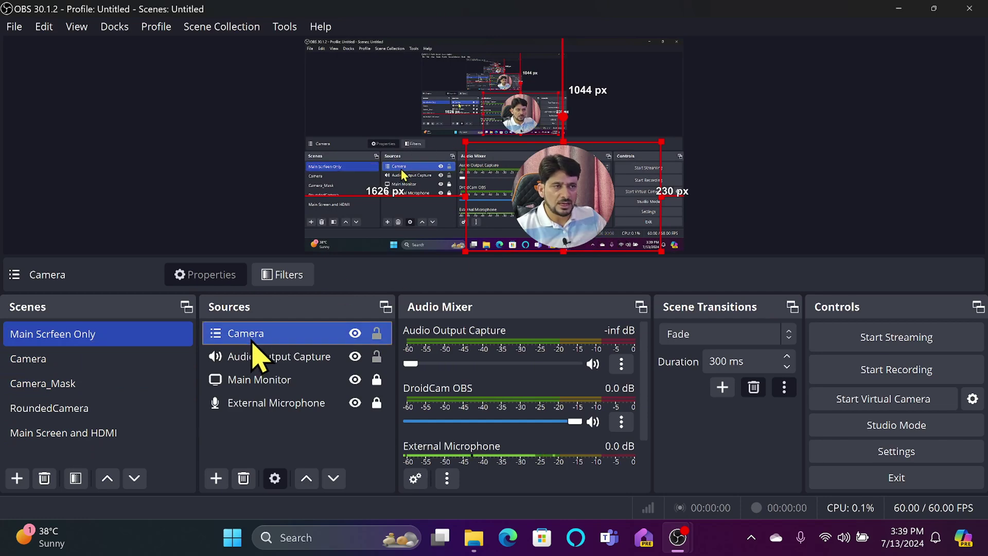
{"action": "key", "text": "Delete"}
{"action": "key", "text": "Return"}
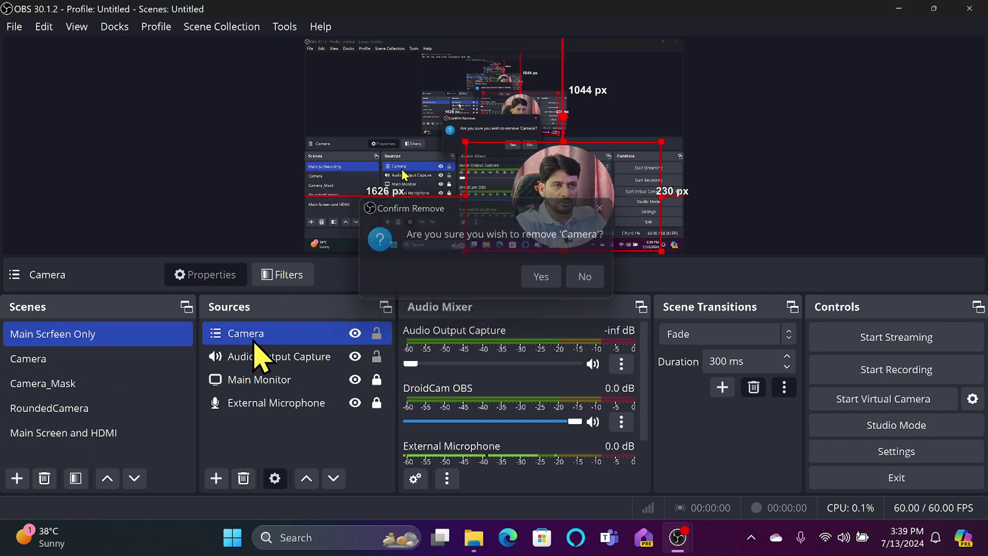
Step: Add the existing Camera_Mask scene as a source in Main Scrfeen Only
{"action": "left_click", "coordinate": [216, 477]}
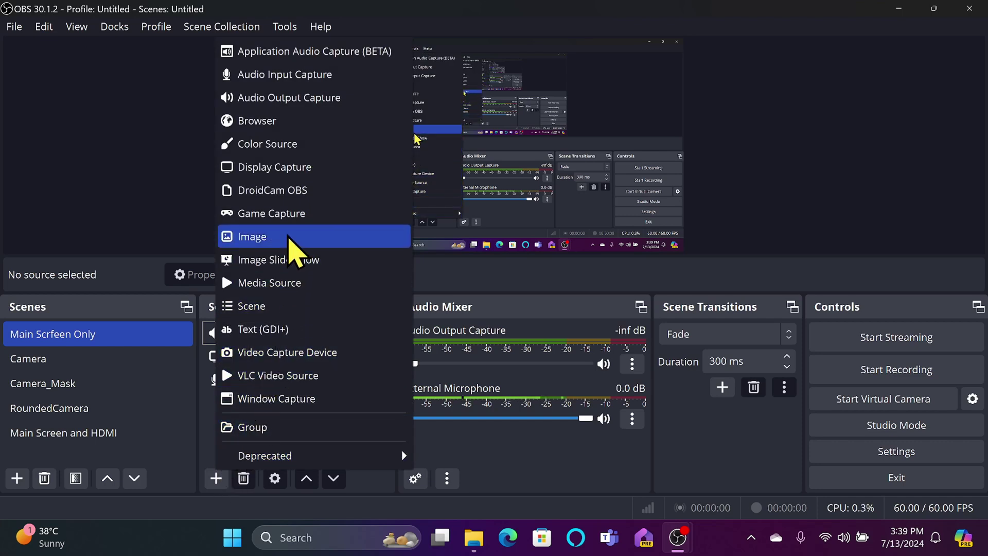
{"action": "left_click", "coordinate": [258, 306]}
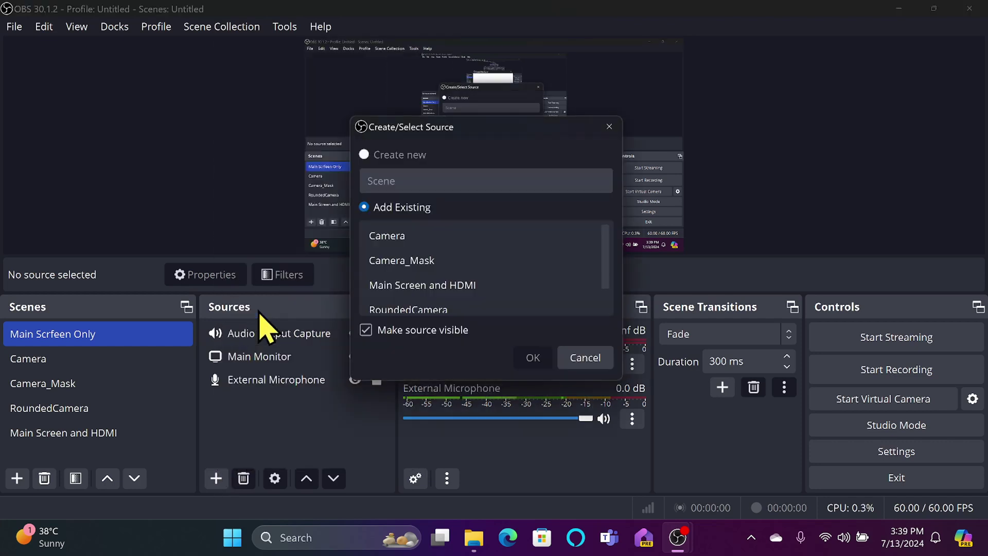
{"action": "left_click", "coordinate": [392, 284]}
{"action": "left_click", "coordinate": [399, 263]}
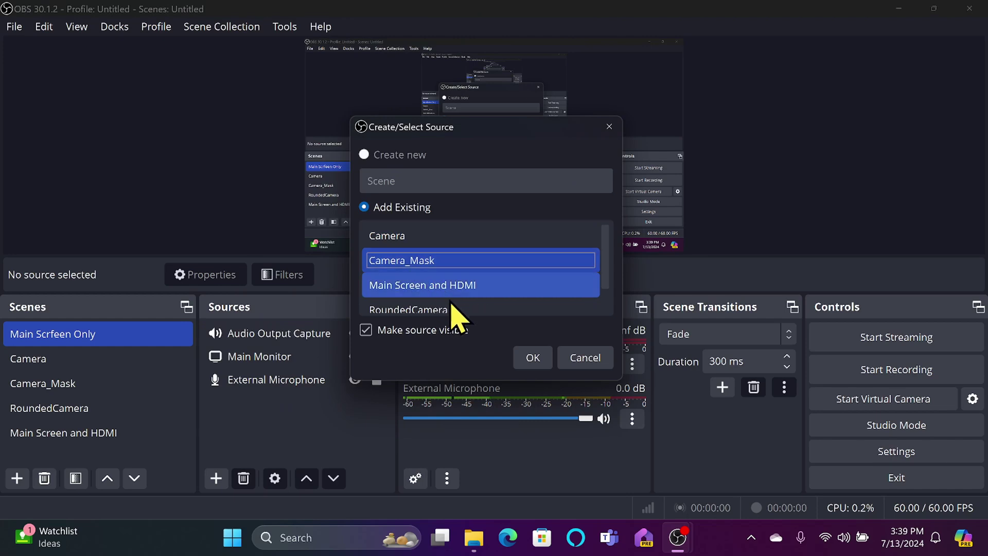
{"action": "left_click", "coordinate": [530, 358]}
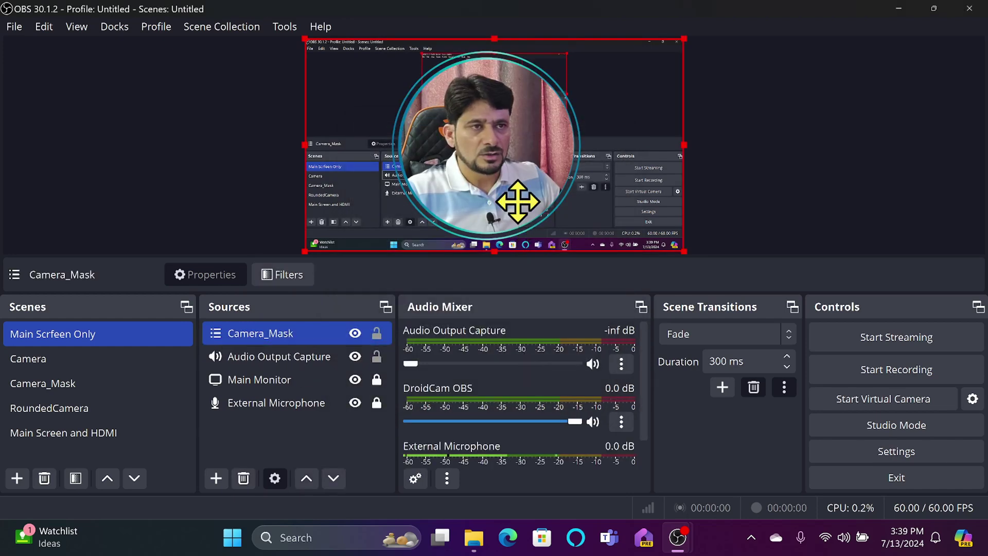
Step: Shrink the Camera_Mask webcam from its corners and drag it toward the lower right
{"action": "left_click_drag", "start_coordinate": [516, 203], "coordinate": [580, 206]}
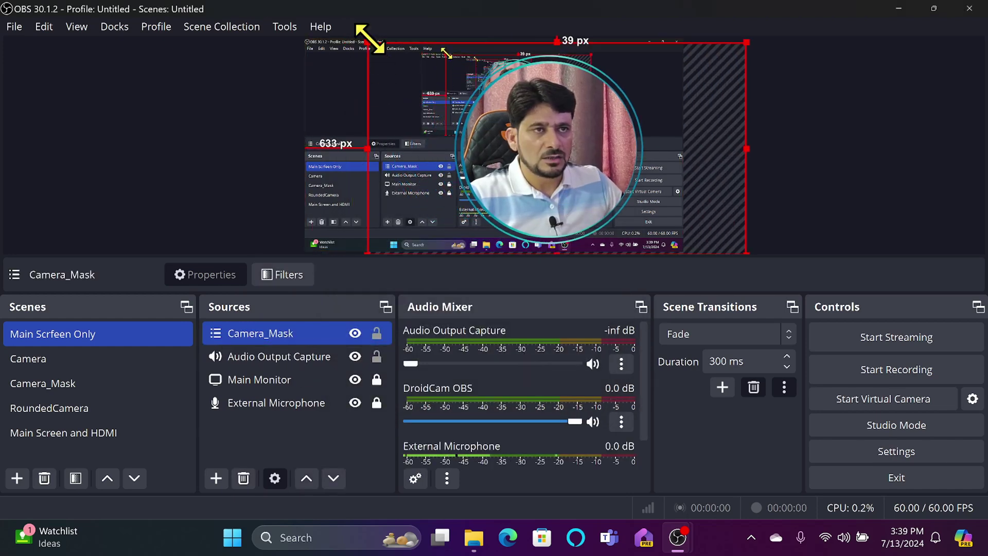
{"action": "left_click_drag", "start_coordinate": [369, 43], "coordinate": [472, 101]}
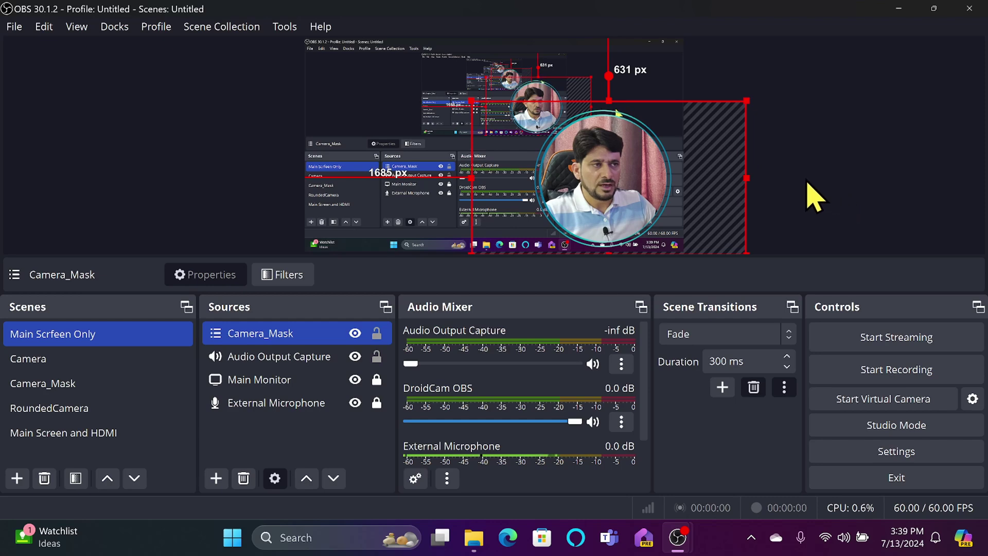
{"action": "left_click", "coordinate": [807, 183]}
{"action": "left_click", "coordinate": [668, 231]}
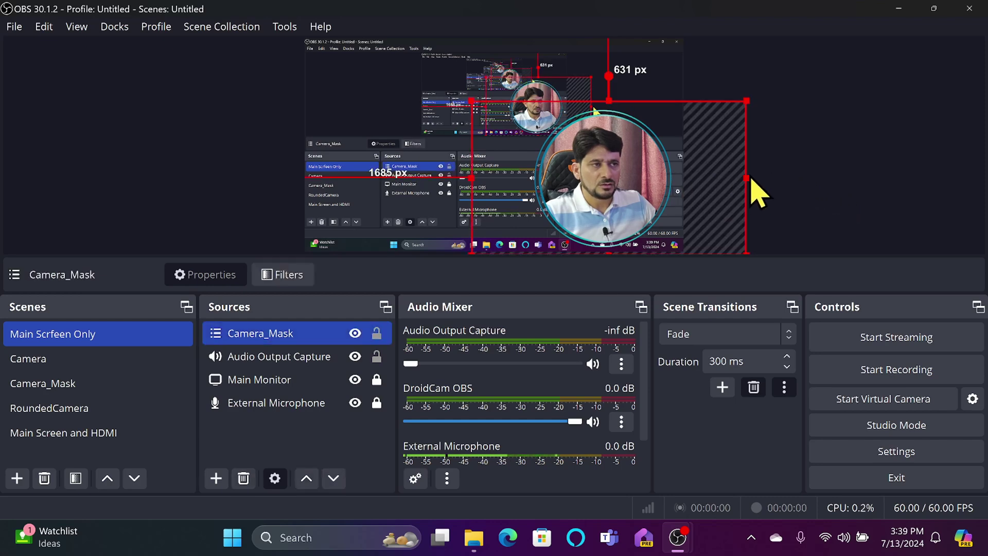
{"action": "left_click_drag", "start_coordinate": [744, 175], "coordinate": [262, 166]}
{"action": "left_click_drag", "start_coordinate": [385, 175], "coordinate": [637, 202]}
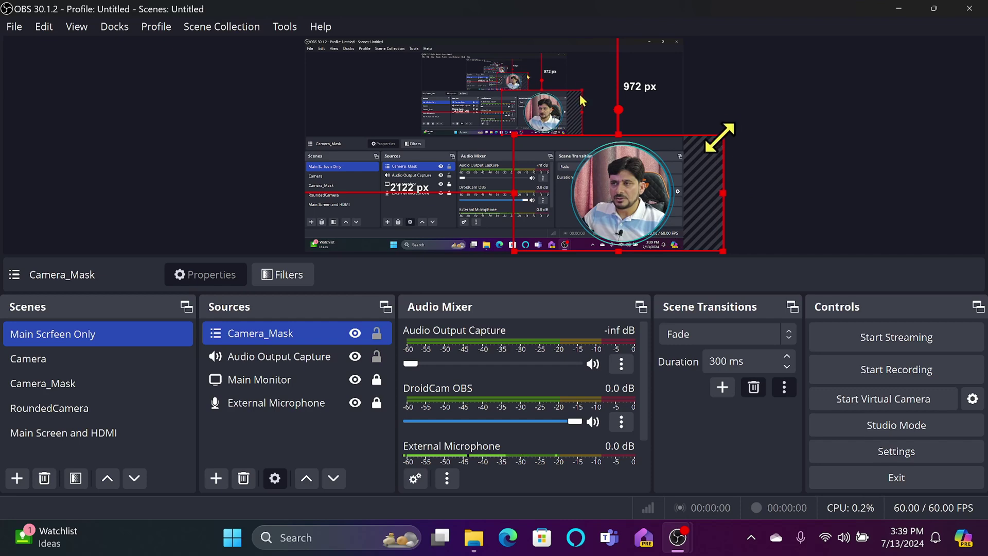
Step: Enlarge the Camera_Mask webcam and fine-tune its position in the lower right
{"action": "left_click_drag", "start_coordinate": [723, 135], "coordinate": [761, 121]}
{"action": "left_click_drag", "start_coordinate": [640, 194], "coordinate": [561, 193]}
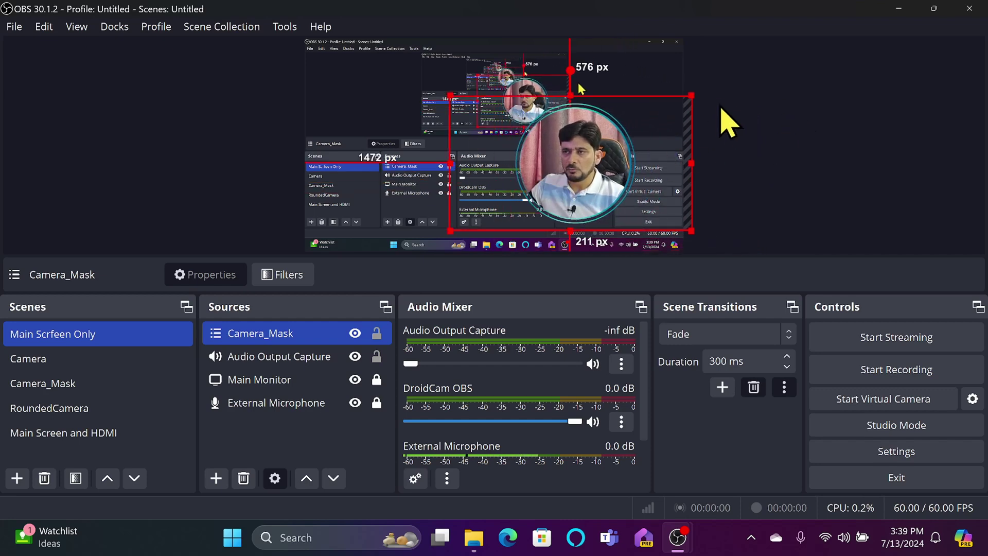
{"action": "left_click_drag", "start_coordinate": [692, 94], "coordinate": [721, 80]}
{"action": "left_click_drag", "start_coordinate": [661, 148], "coordinate": [640, 154]}
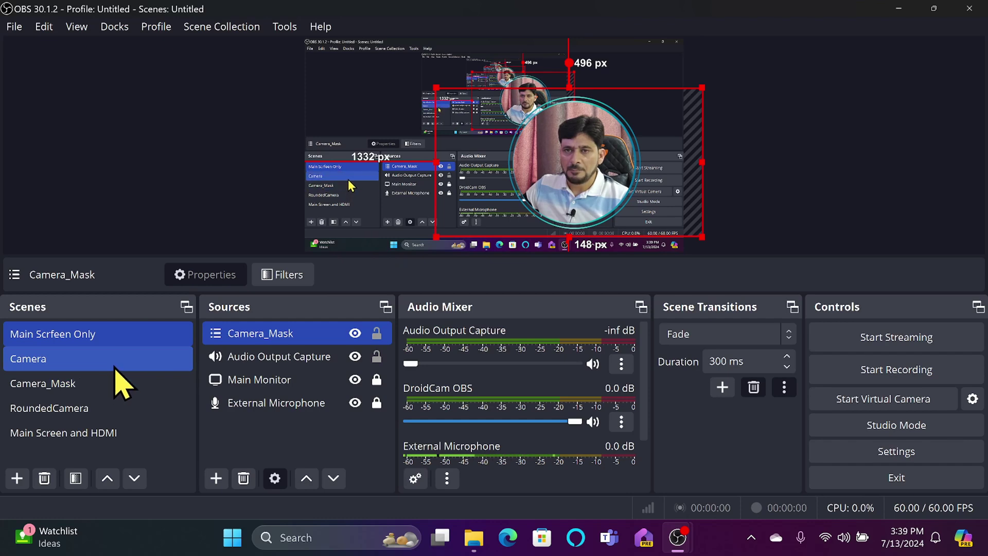
Step: In the Camera scene, widen DroidCam OBS past both canvas sides, then return to Main Scrfeen Only
{"action": "left_click", "coordinate": [114, 363]}
{"action": "left_click", "coordinate": [580, 194]}
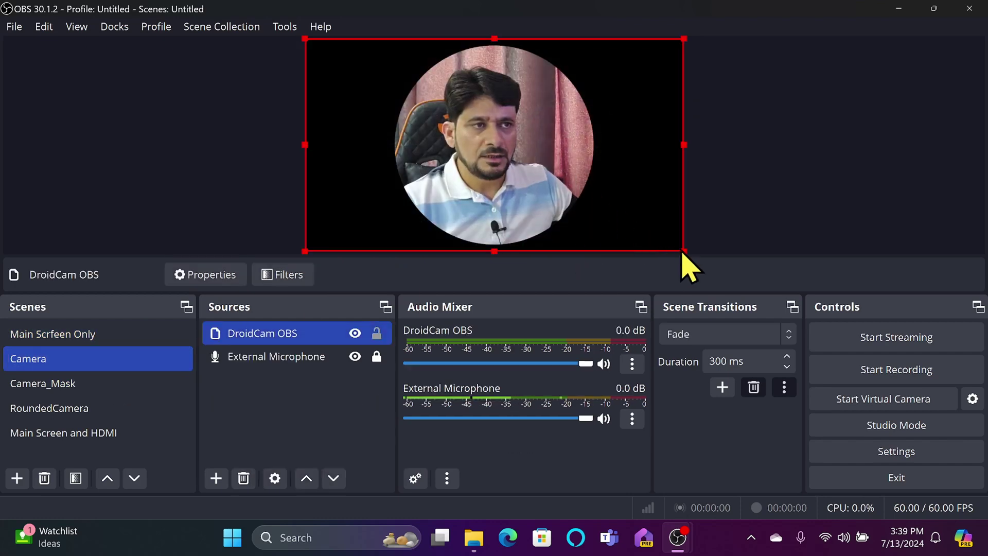
{"action": "left_click_drag", "start_coordinate": [685, 254], "coordinate": [705, 276]}
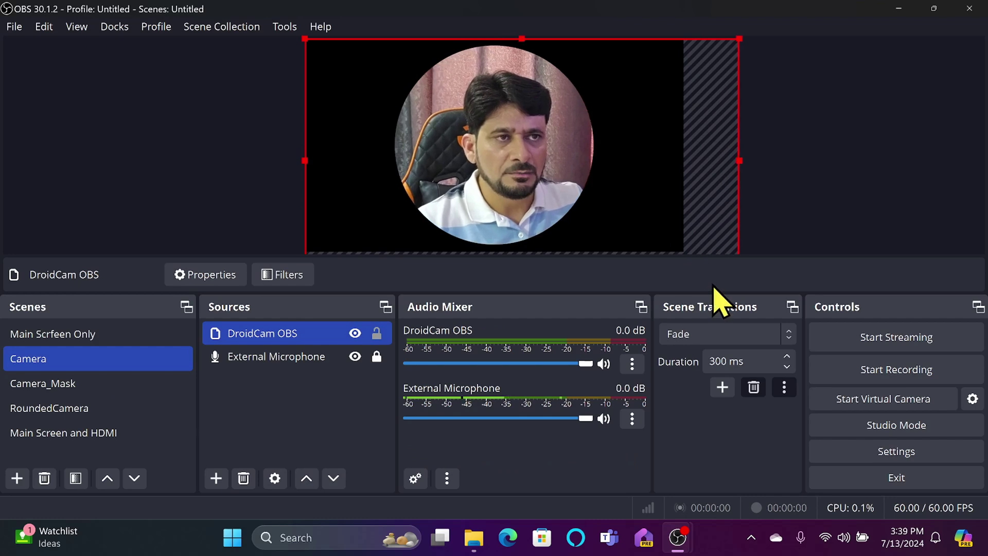
{"action": "left_click_drag", "start_coordinate": [631, 195], "coordinate": [622, 185]}
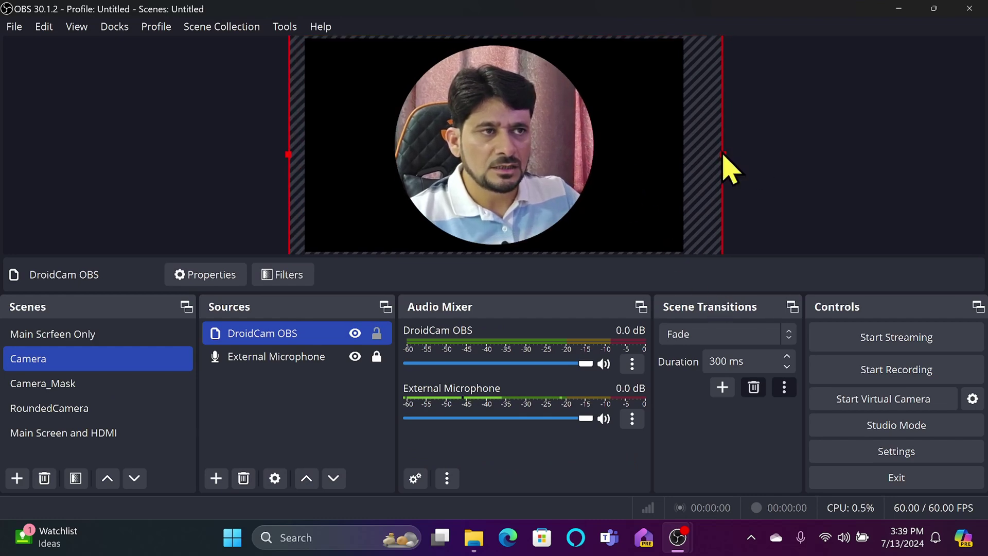
{"action": "left_click_drag", "start_coordinate": [726, 156], "coordinate": [767, 167]}
{"action": "left_click_drag", "start_coordinate": [671, 186], "coordinate": [653, 178]}
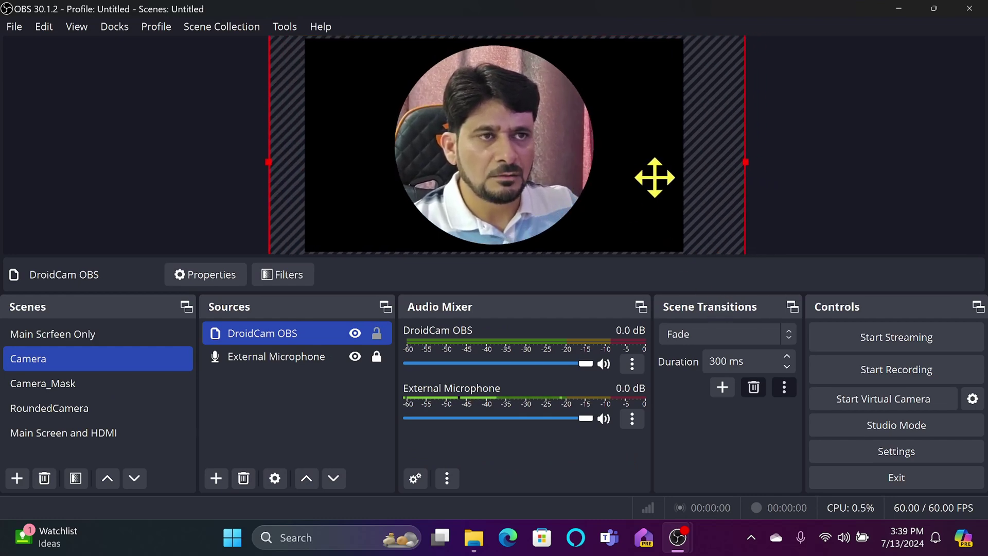
{"action": "left_click", "coordinate": [92, 333]}
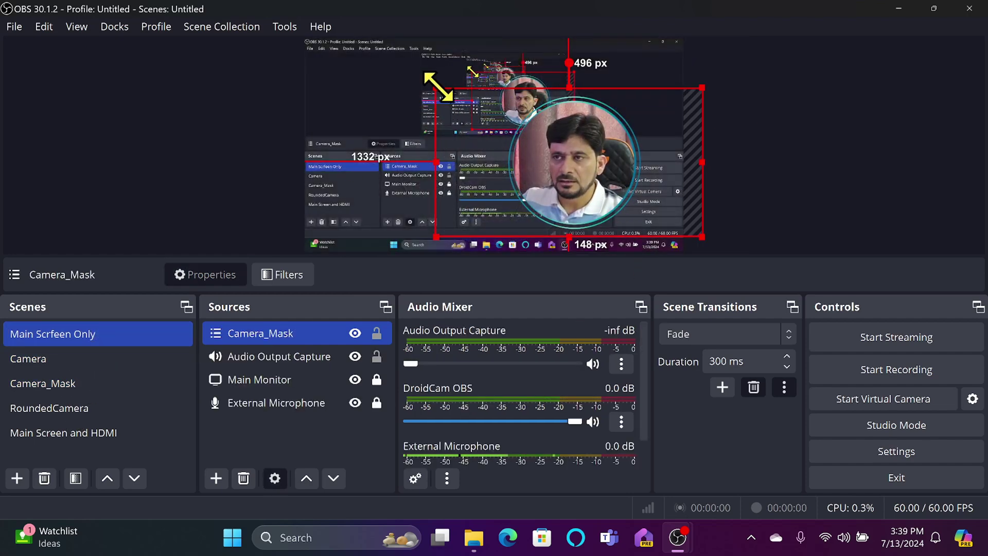
Step: Shrink the ringed Camera_Mask webcam into the bottom-right corner of the scene
{"action": "left_click_drag", "start_coordinate": [438, 86], "coordinate": [509, 175]}
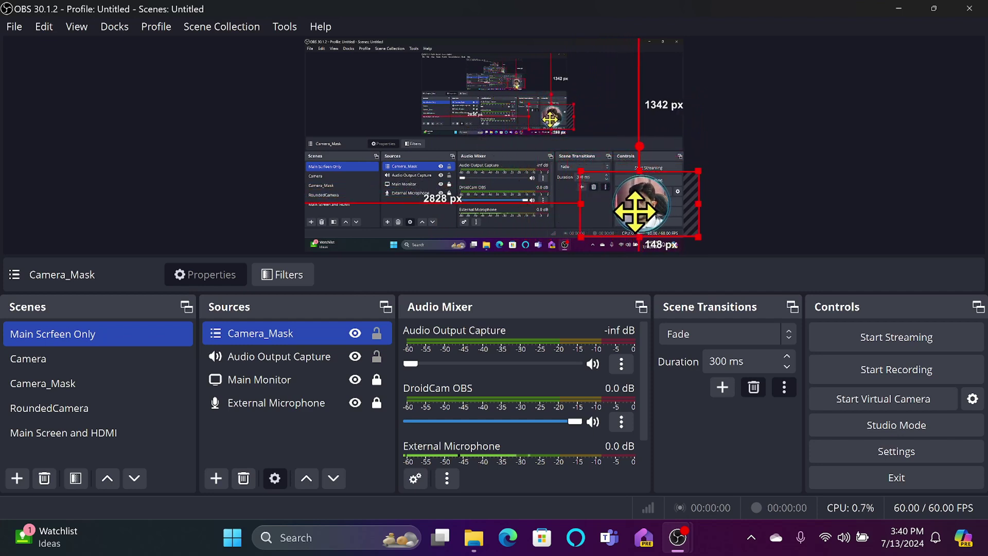
{"action": "left_click_drag", "start_coordinate": [636, 212], "coordinate": [626, 208]}
{"action": "left_click", "coordinate": [860, 203]}
{"action": "left_click", "coordinate": [218, 361]}
{"action": "left_click", "coordinate": [105, 384]}
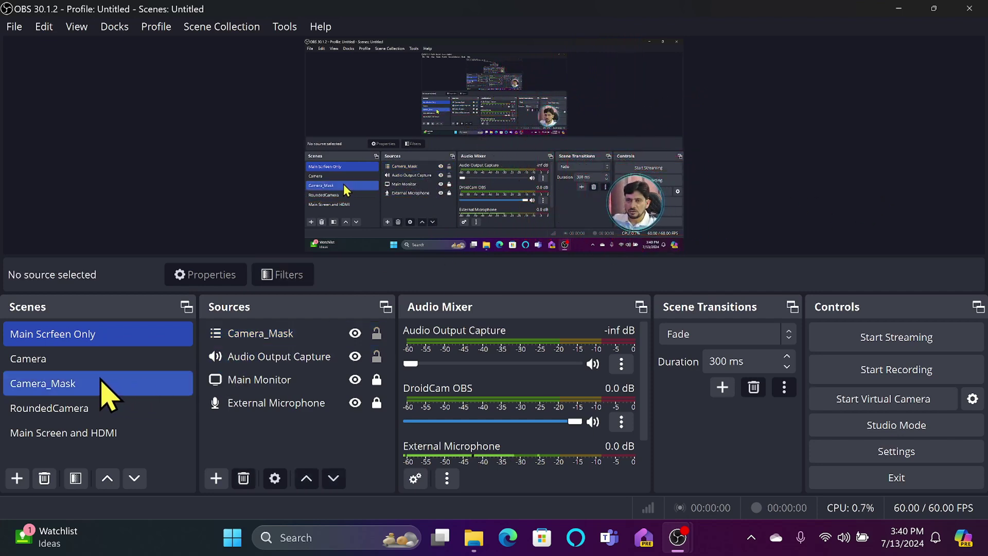
Step: Hide the Main Monitor screen capture and enlarge the ringed webcam in the corner
{"action": "left_click", "coordinate": [355, 379]}
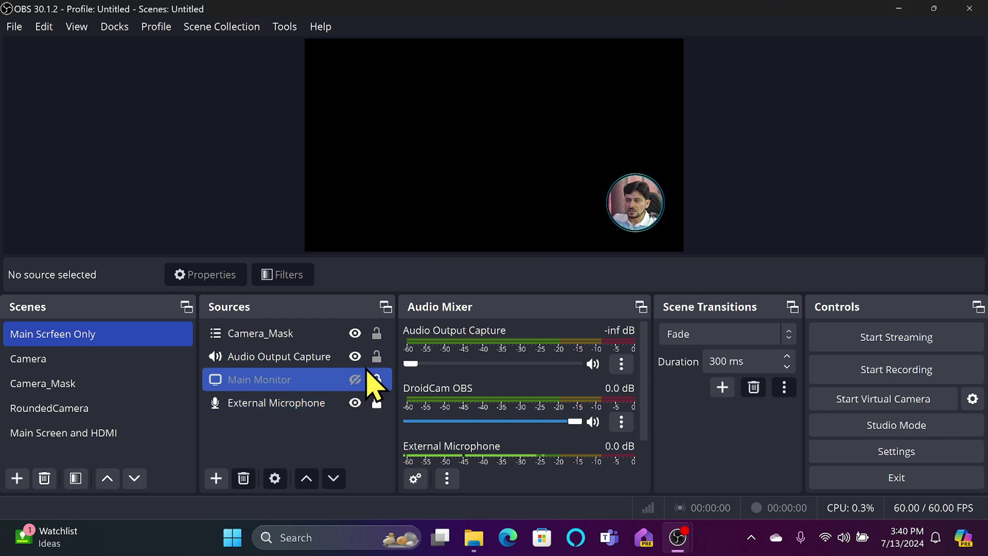
{"action": "left_click", "coordinate": [584, 175]}
{"action": "left_click_drag", "start_coordinate": [575, 172], "coordinate": [393, 111]}
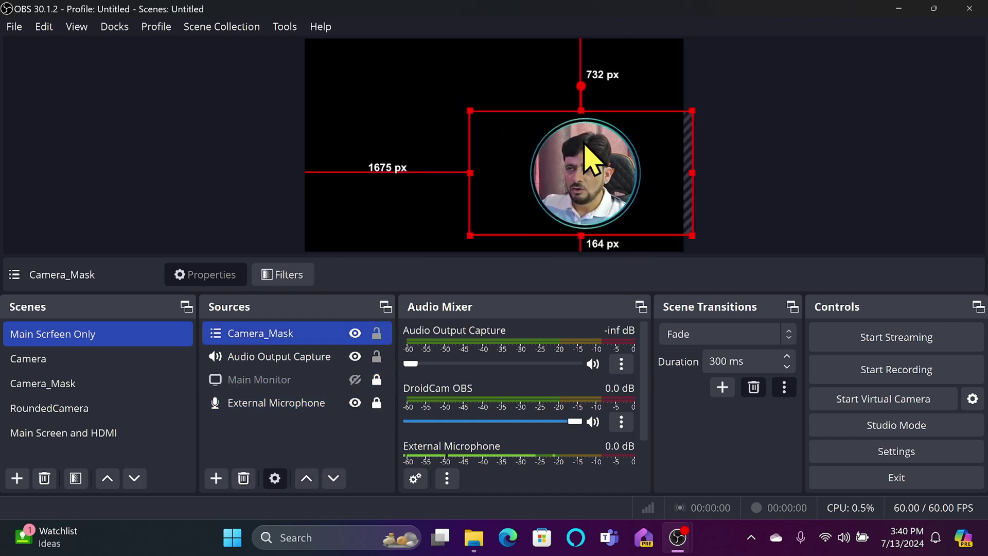